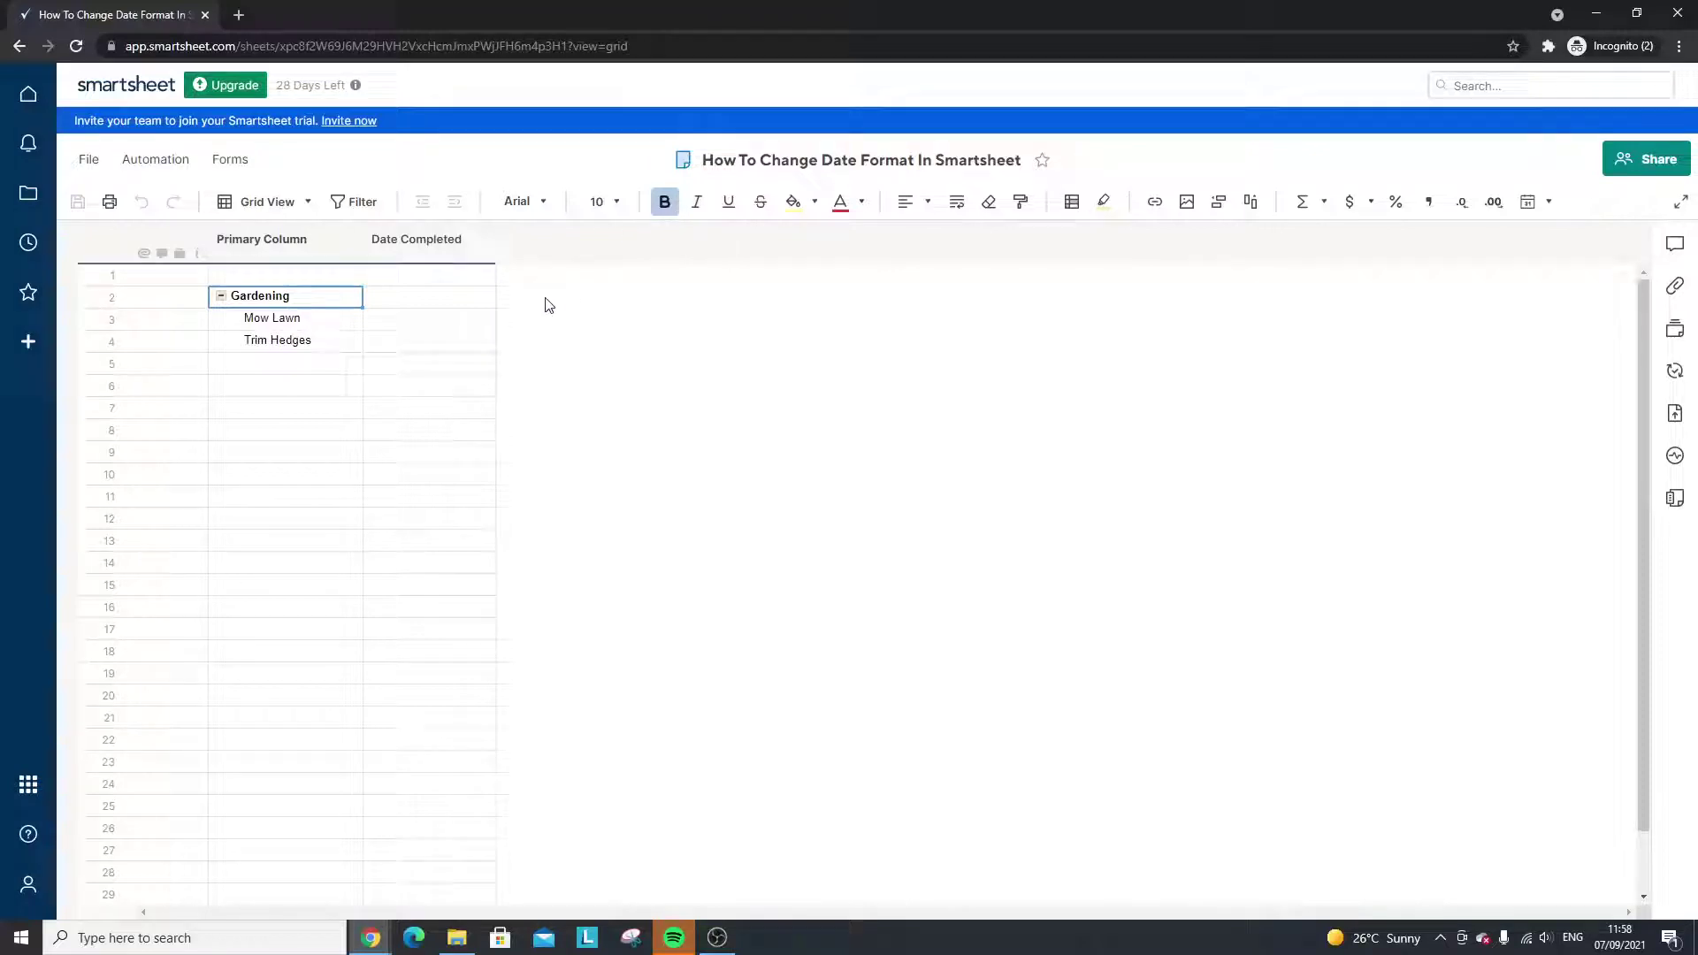
# - Select the Gardening parent row and step through its task rows
pyautogui.click(333, 363)
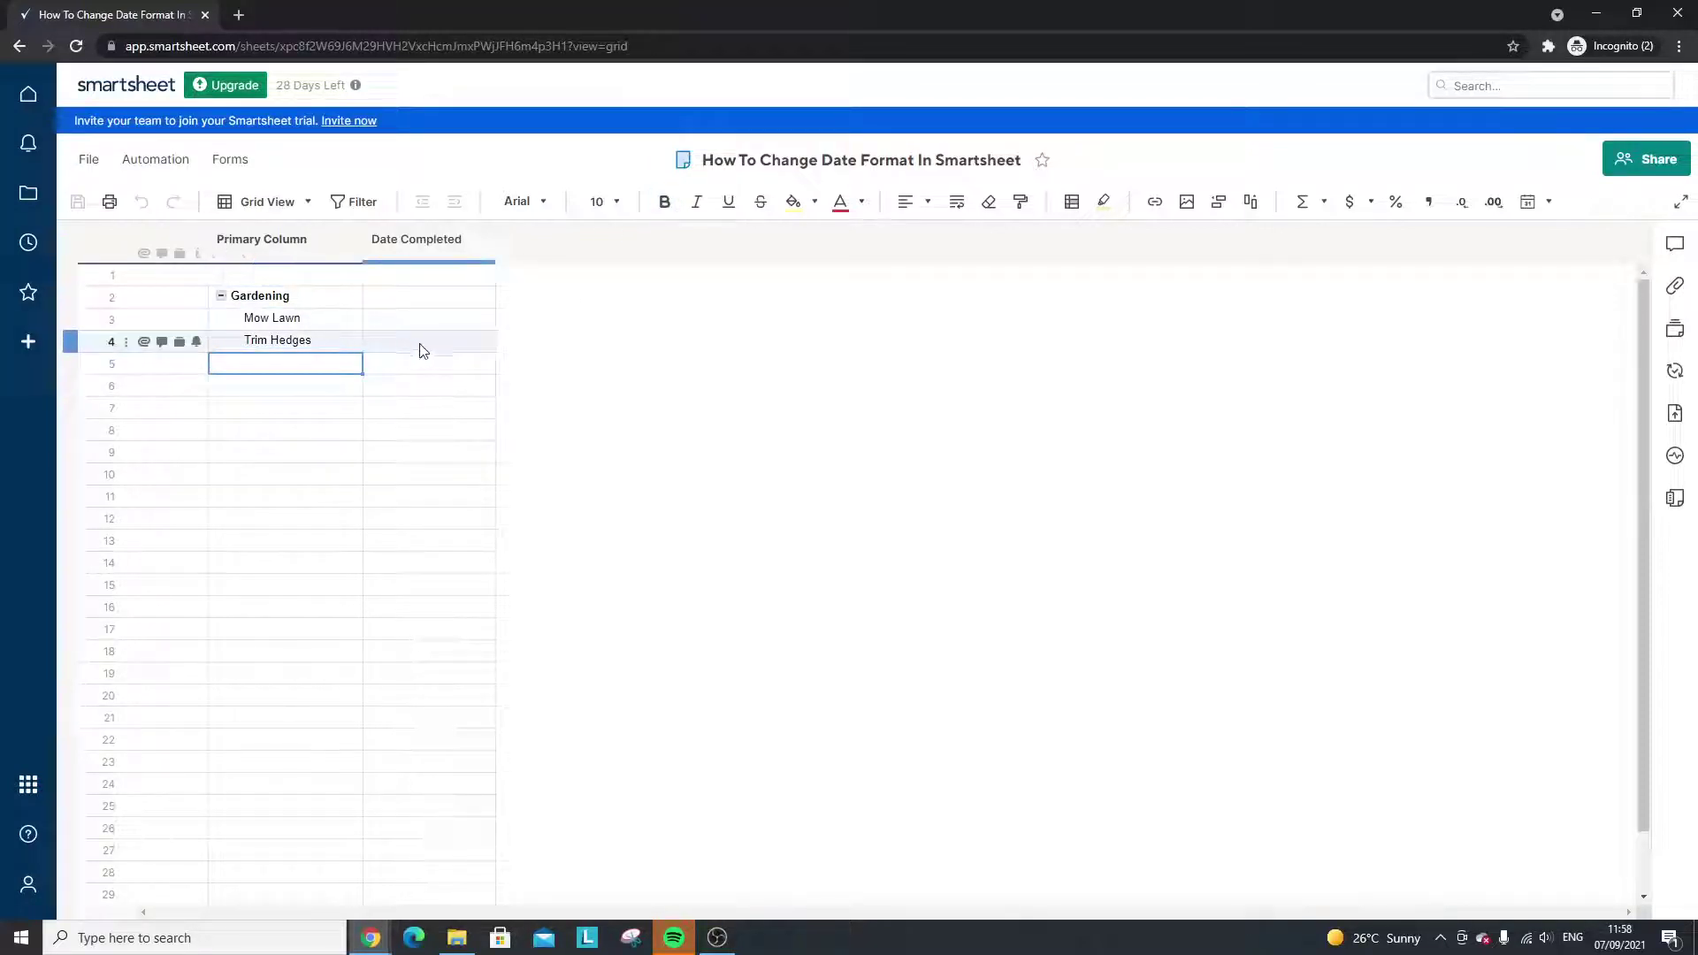
pyautogui.click(422, 344)
pyautogui.click(318, 386)
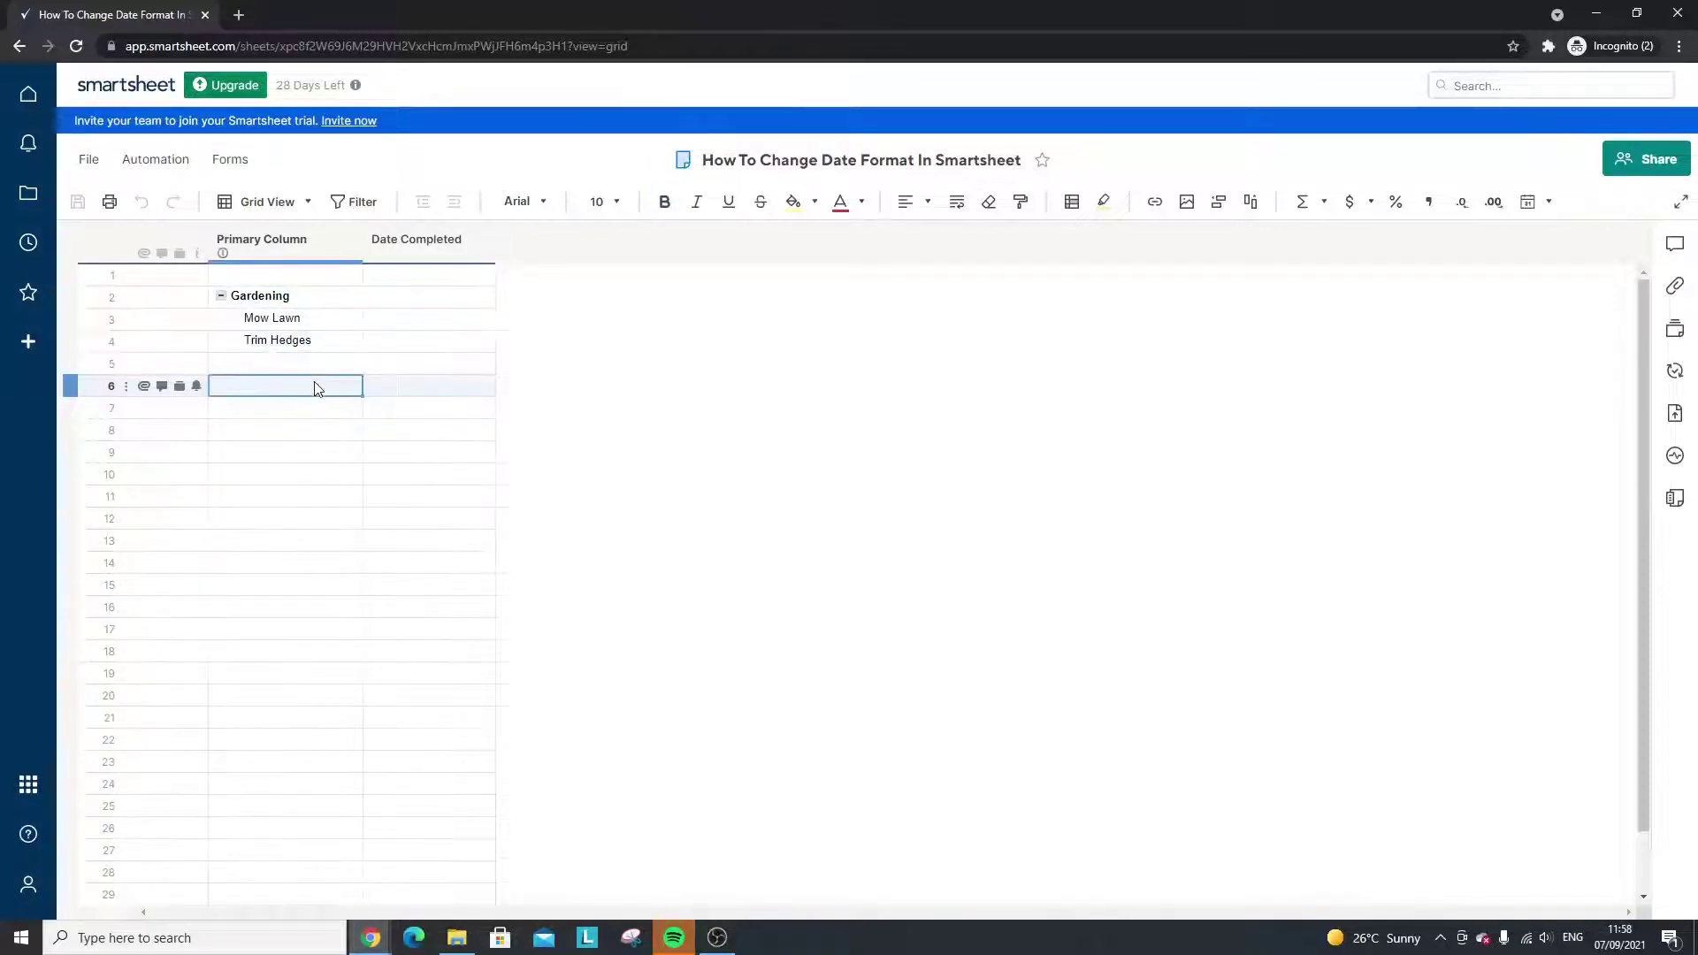
pyautogui.click(289, 304)
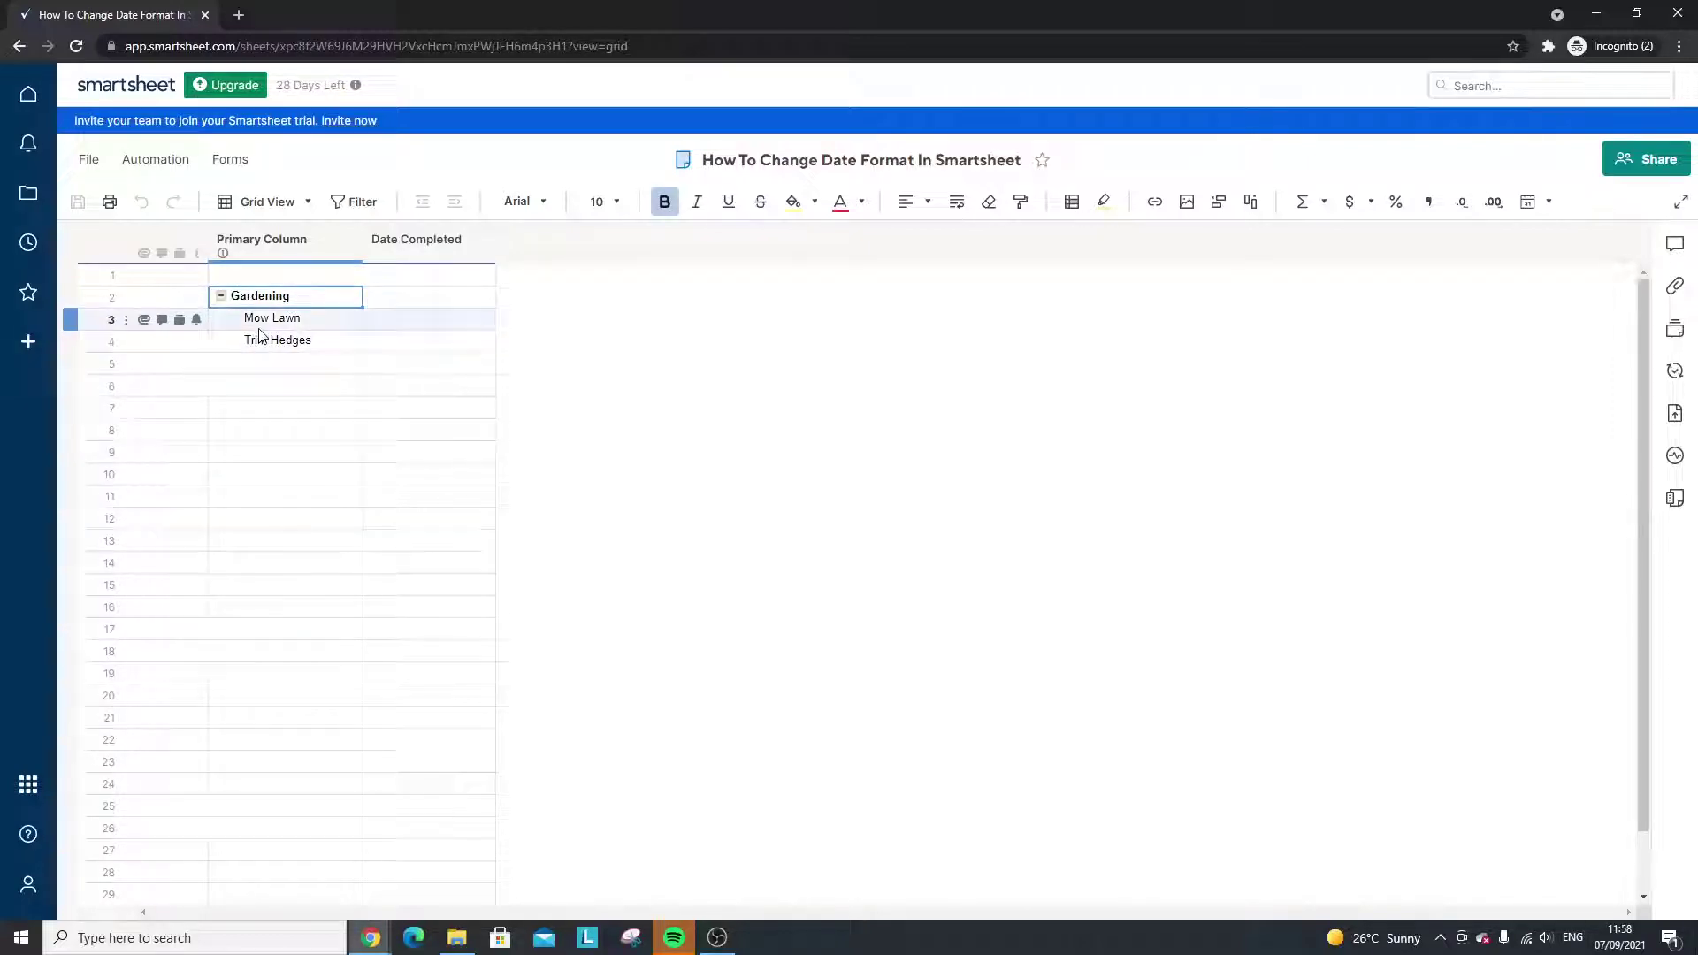
pyautogui.click(262, 324)
pyautogui.click(271, 343)
pyautogui.click(274, 362)
pyautogui.click(273, 319)
pyautogui.click(277, 341)
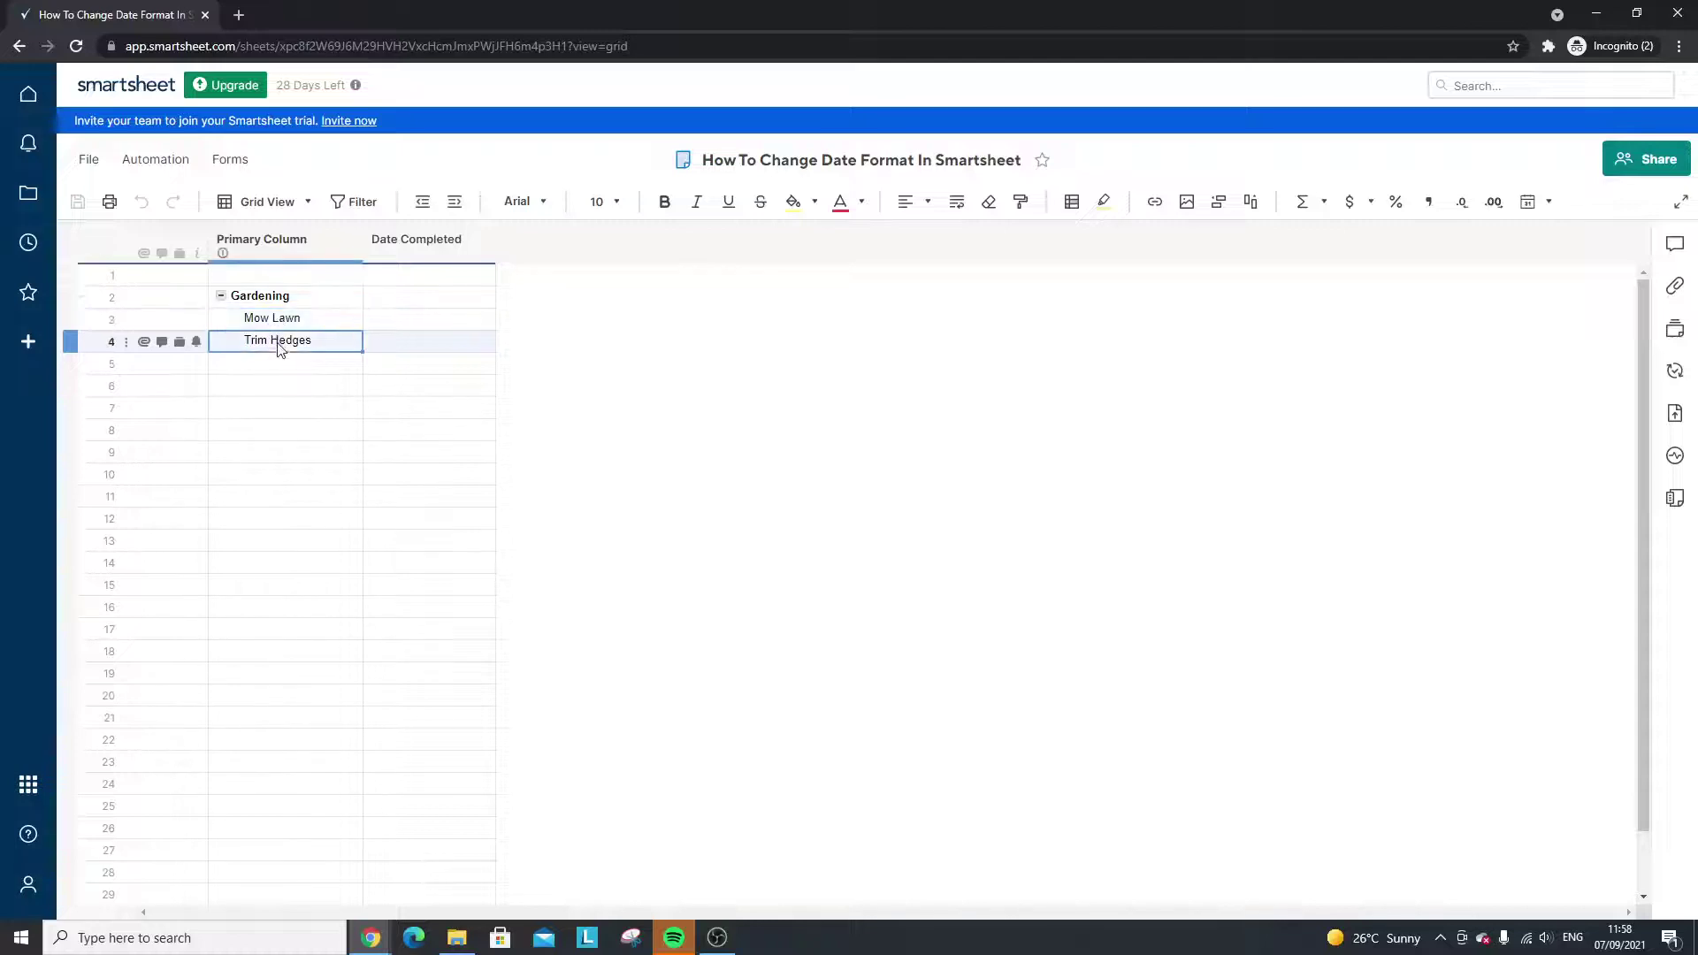
pyautogui.click(277, 389)
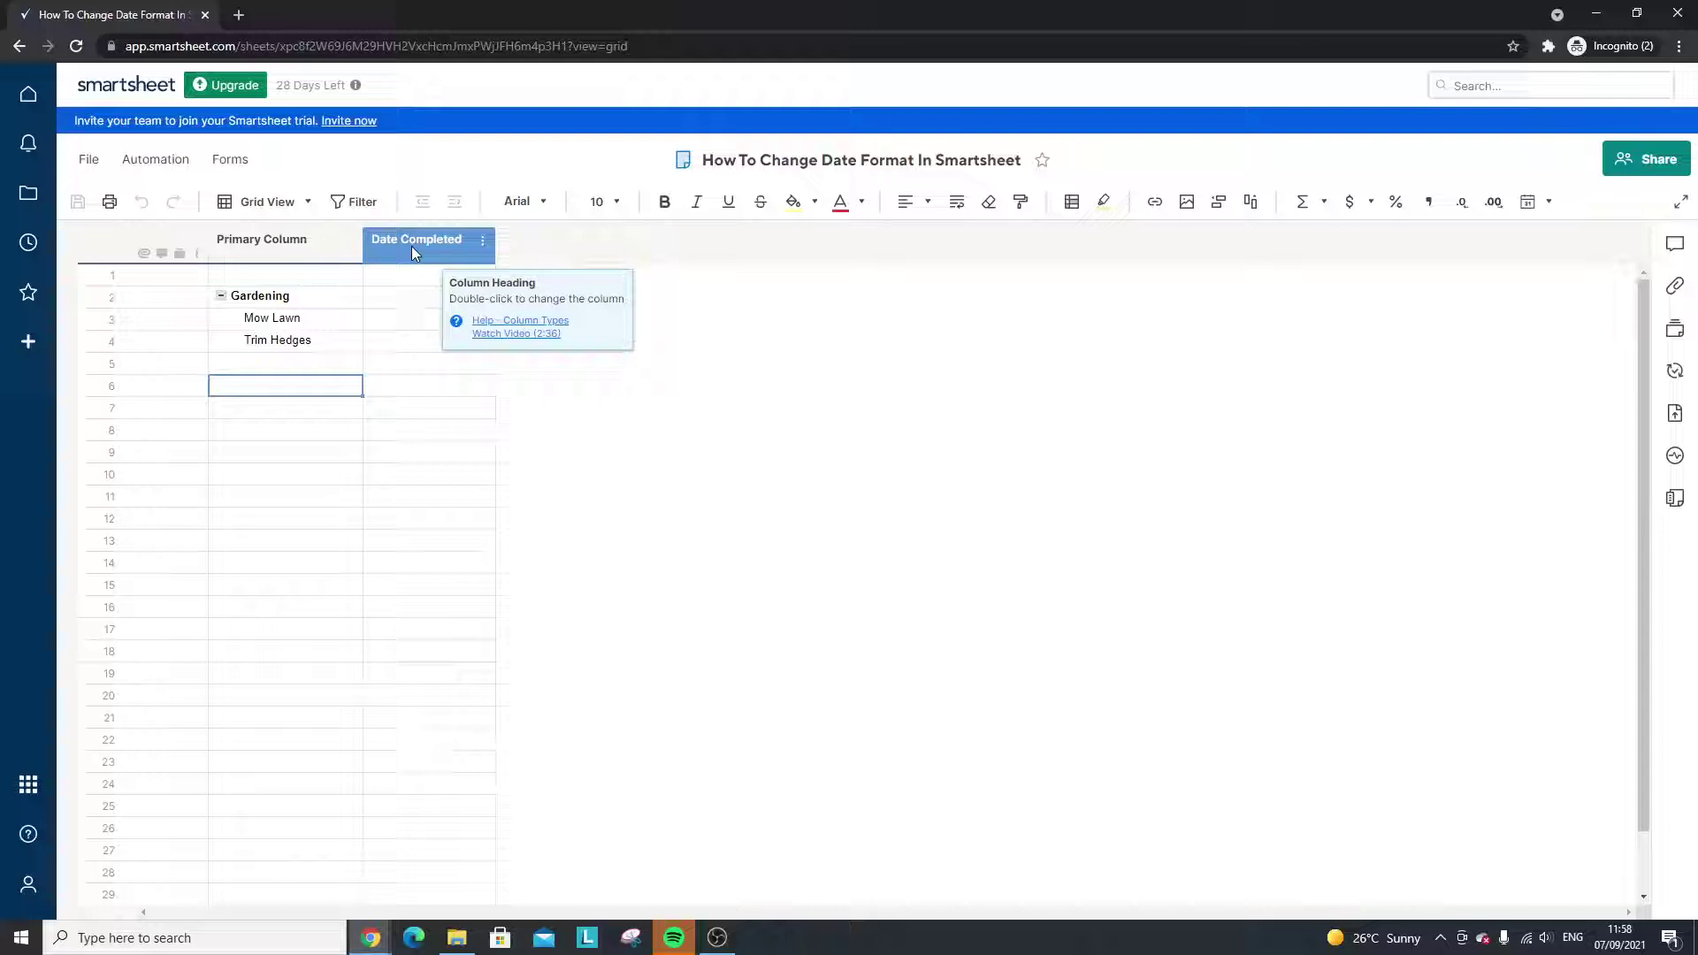
# - Inspect the Date Completed column's properties, keeping its Date type
pyautogui.click(327, 323)
pyautogui.click(390, 324)
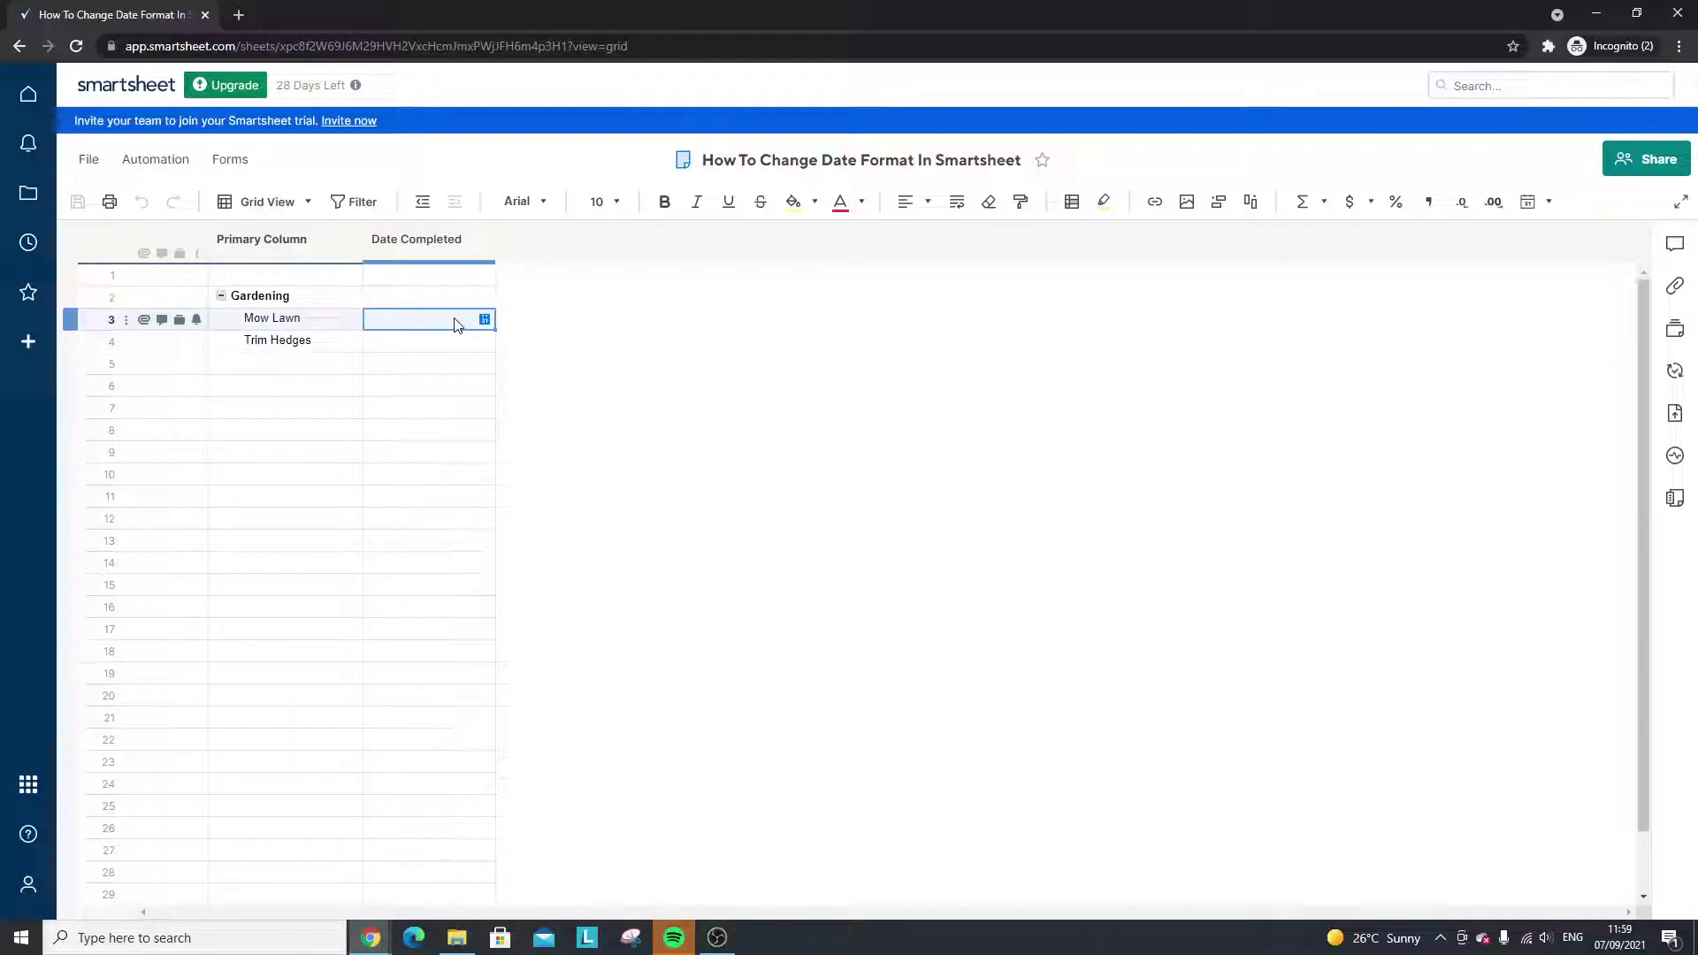
pyautogui.click(436, 242)
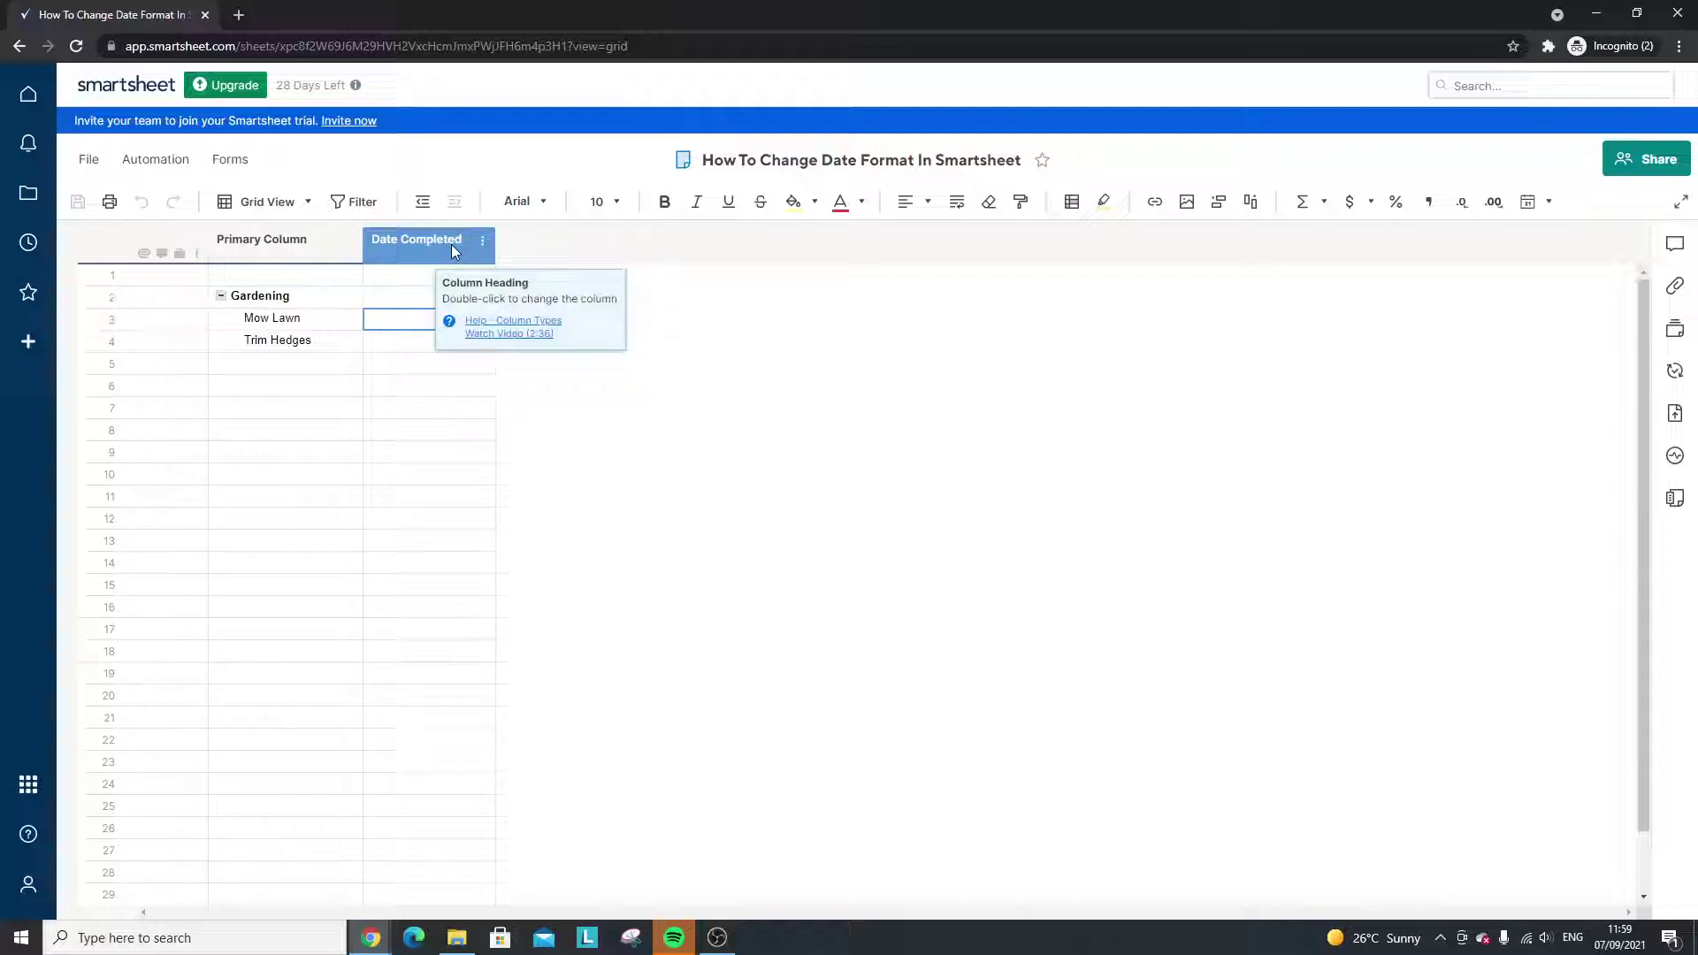
pyautogui.rightClick(453, 246)
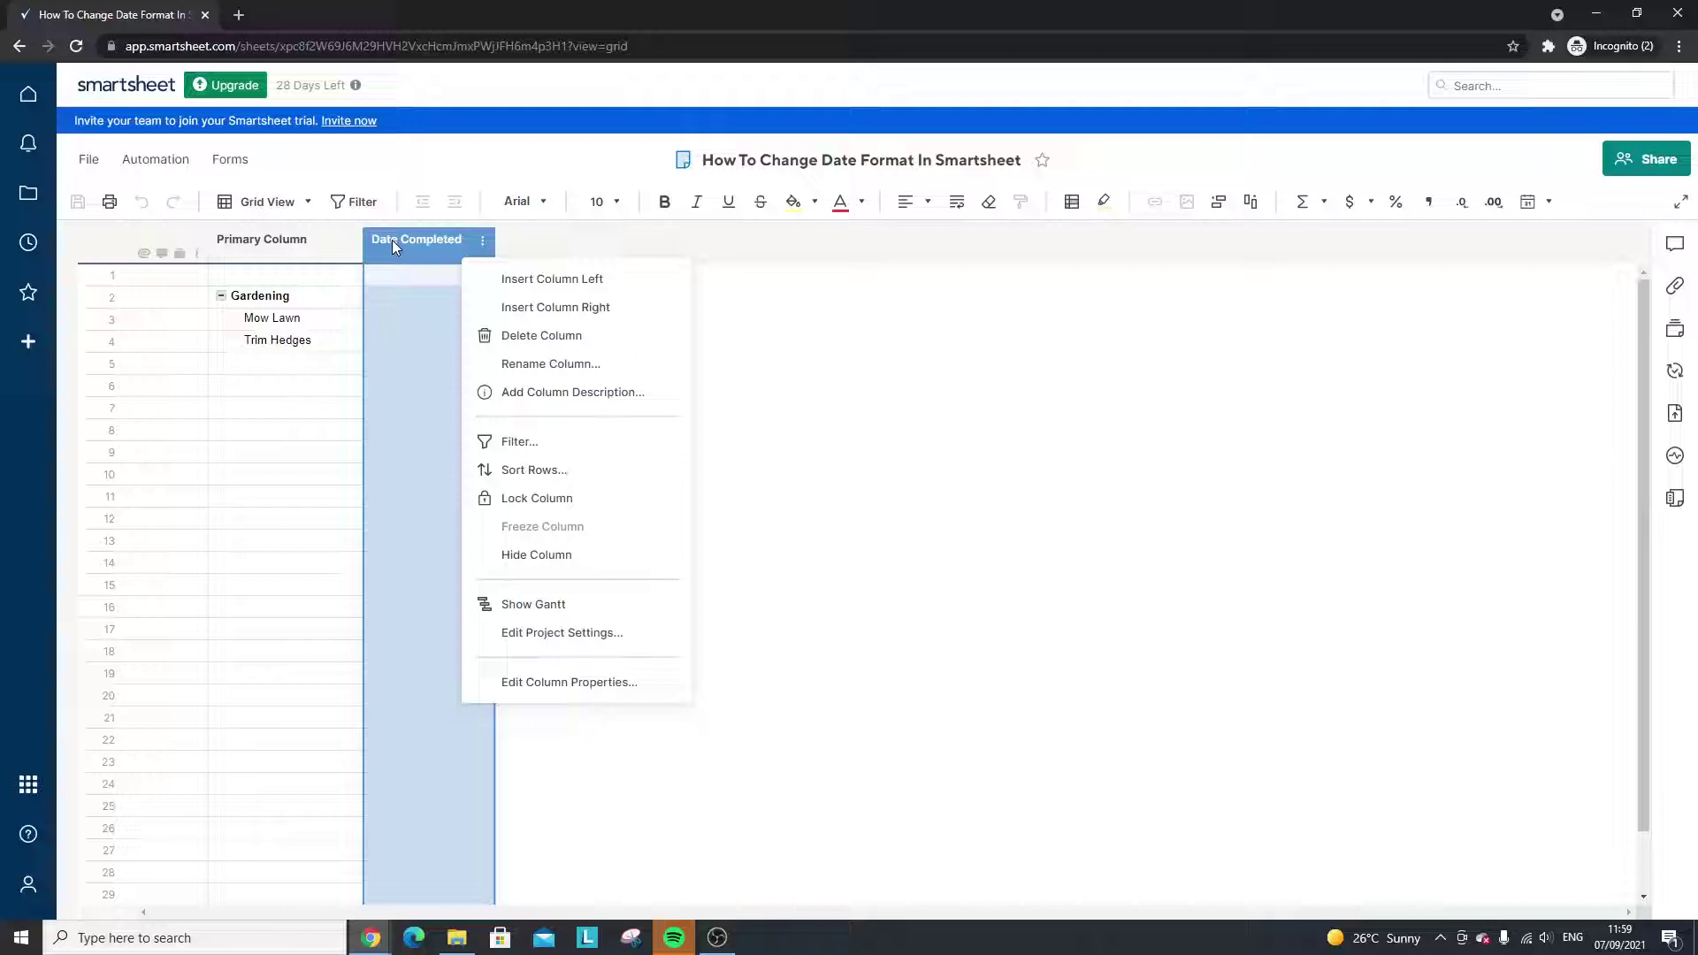
pyautogui.click(560, 682)
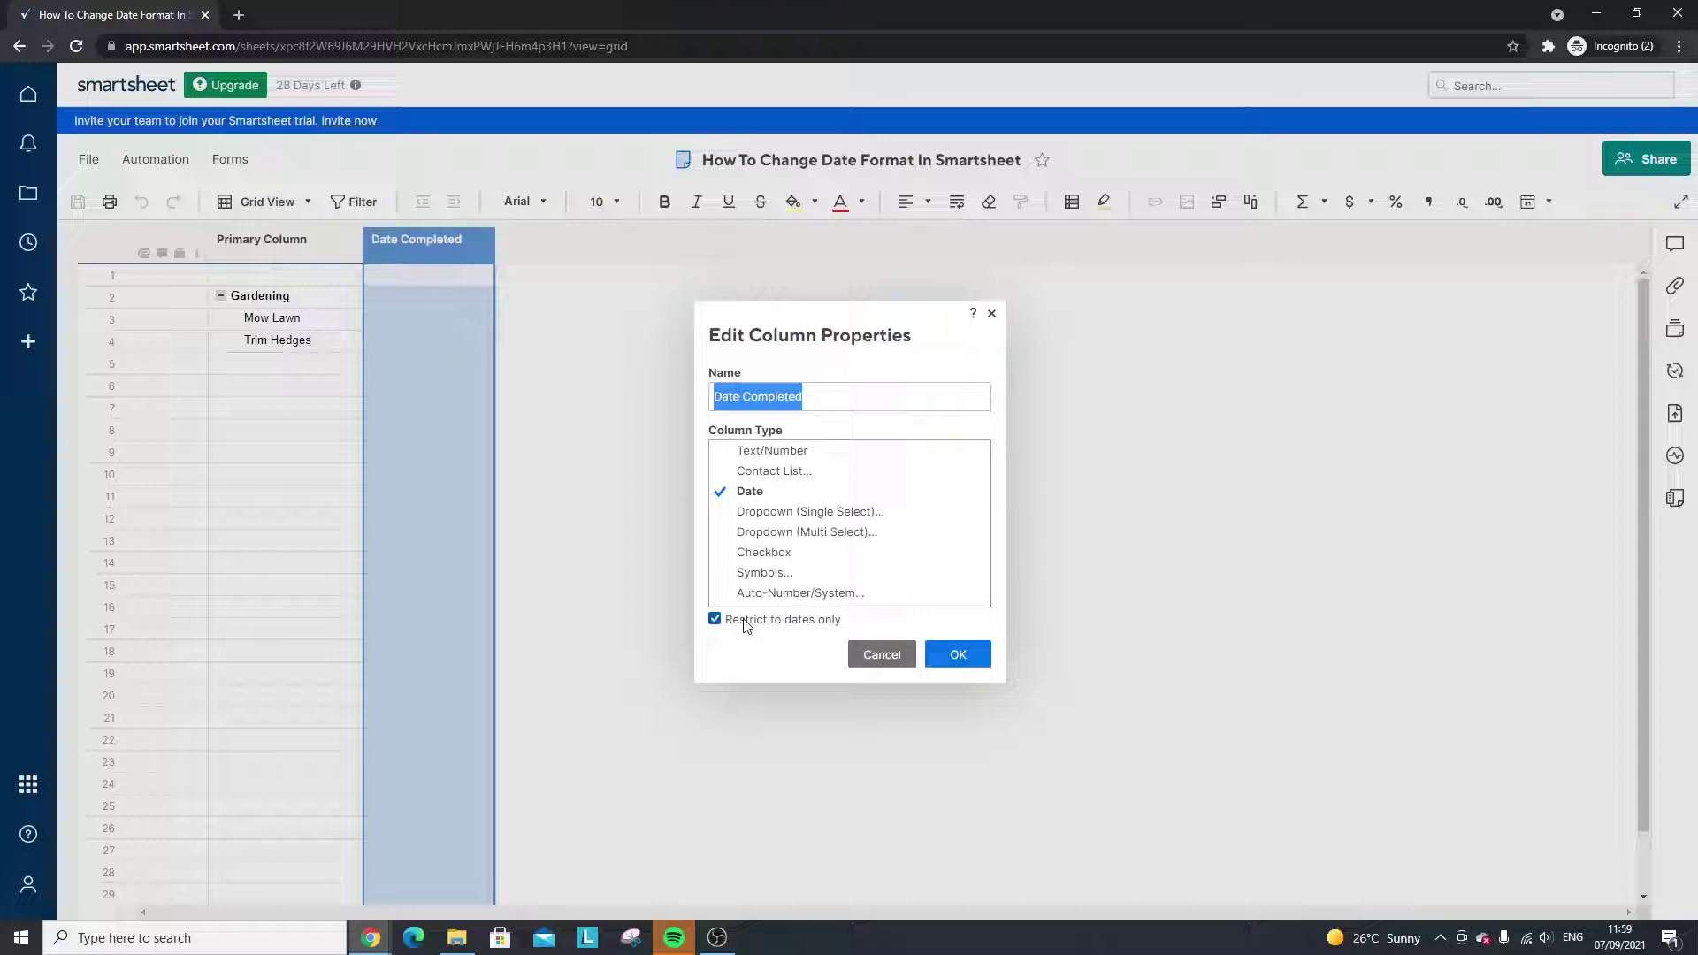
pyautogui.click(957, 654)
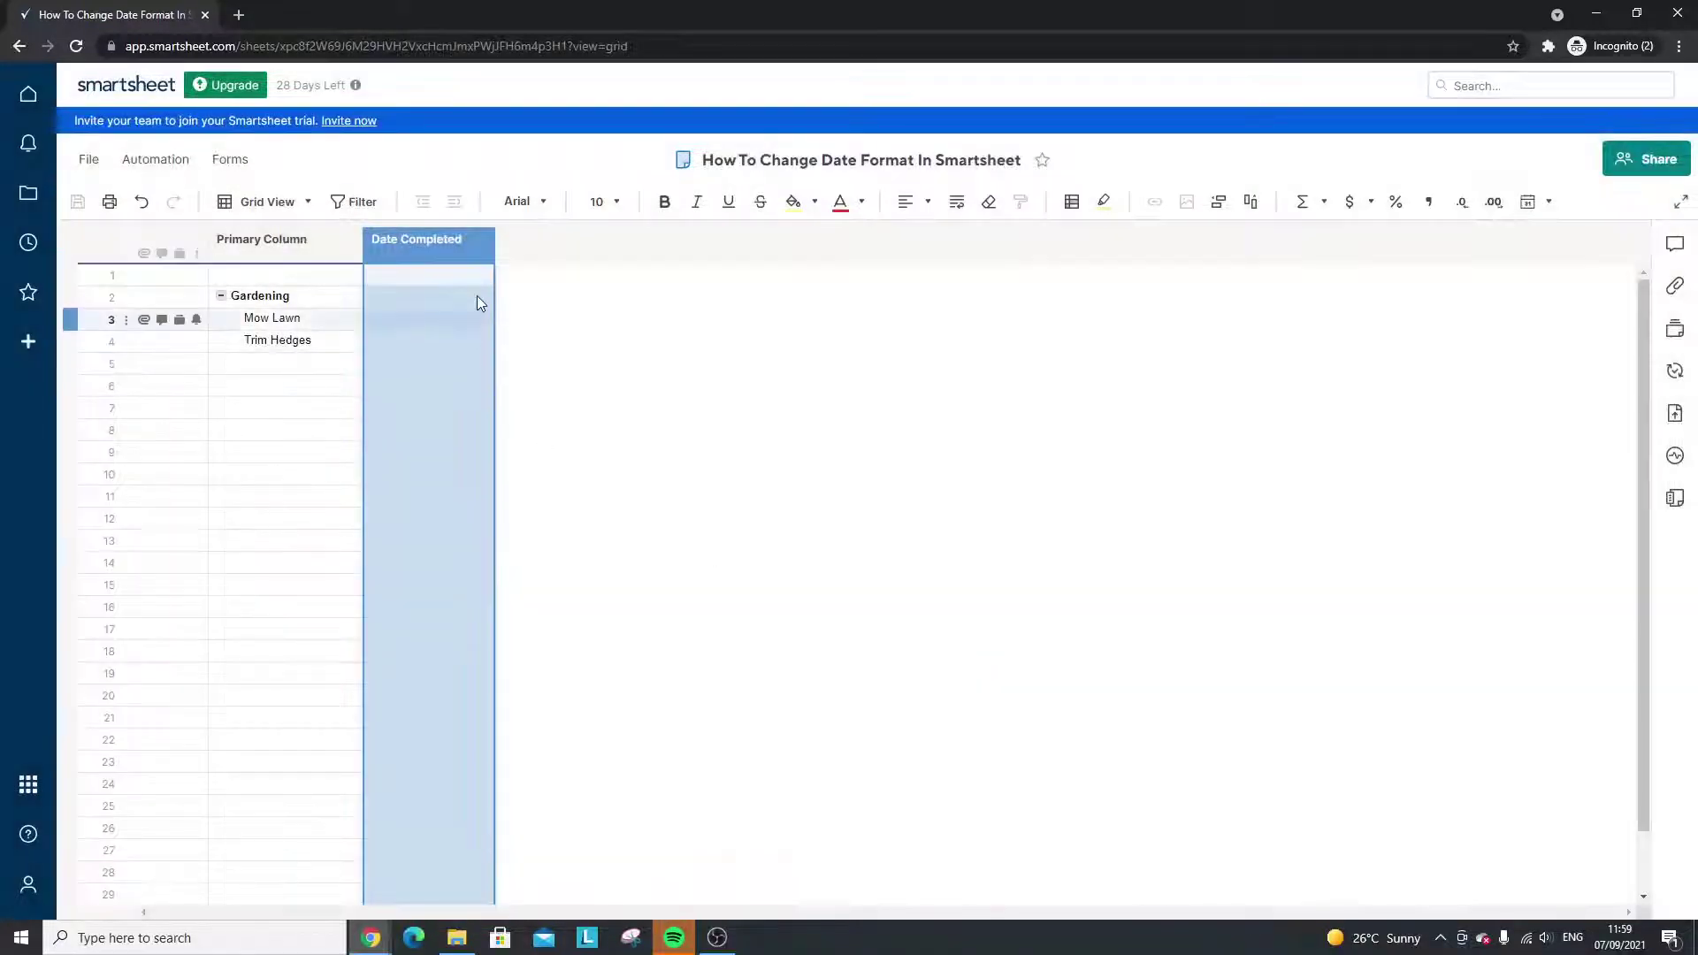
# - Start adding a 'Test' date column to the right, then abandon it
pyautogui.click(481, 242)
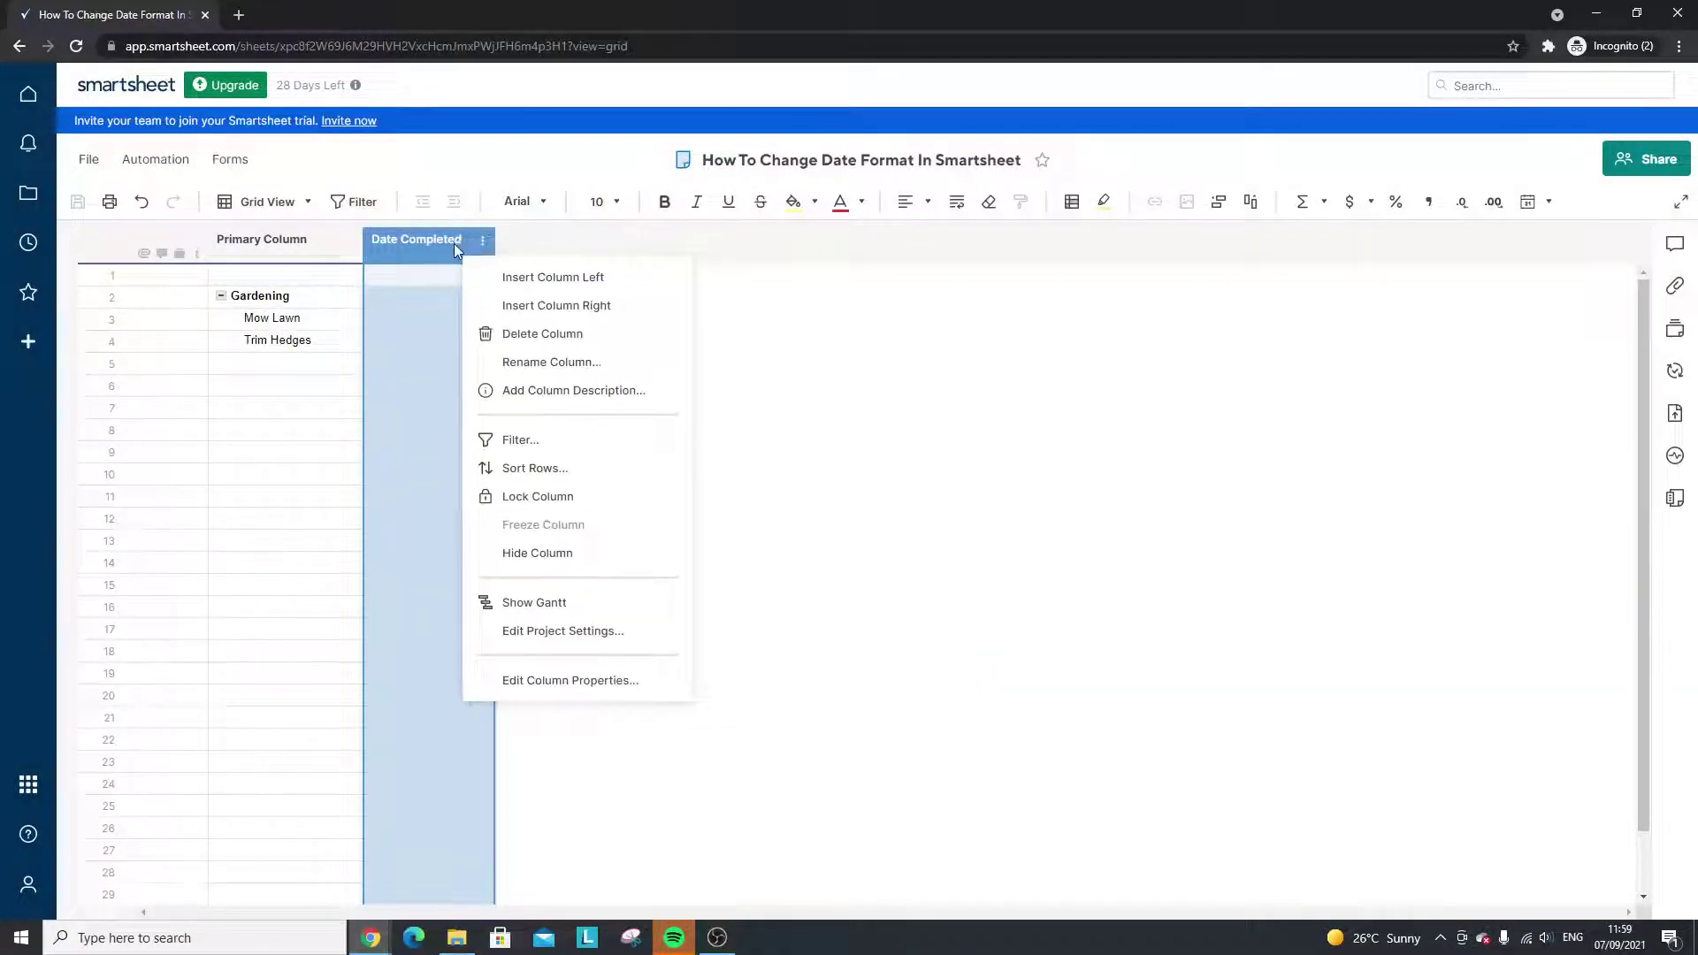
pyautogui.click(510, 305)
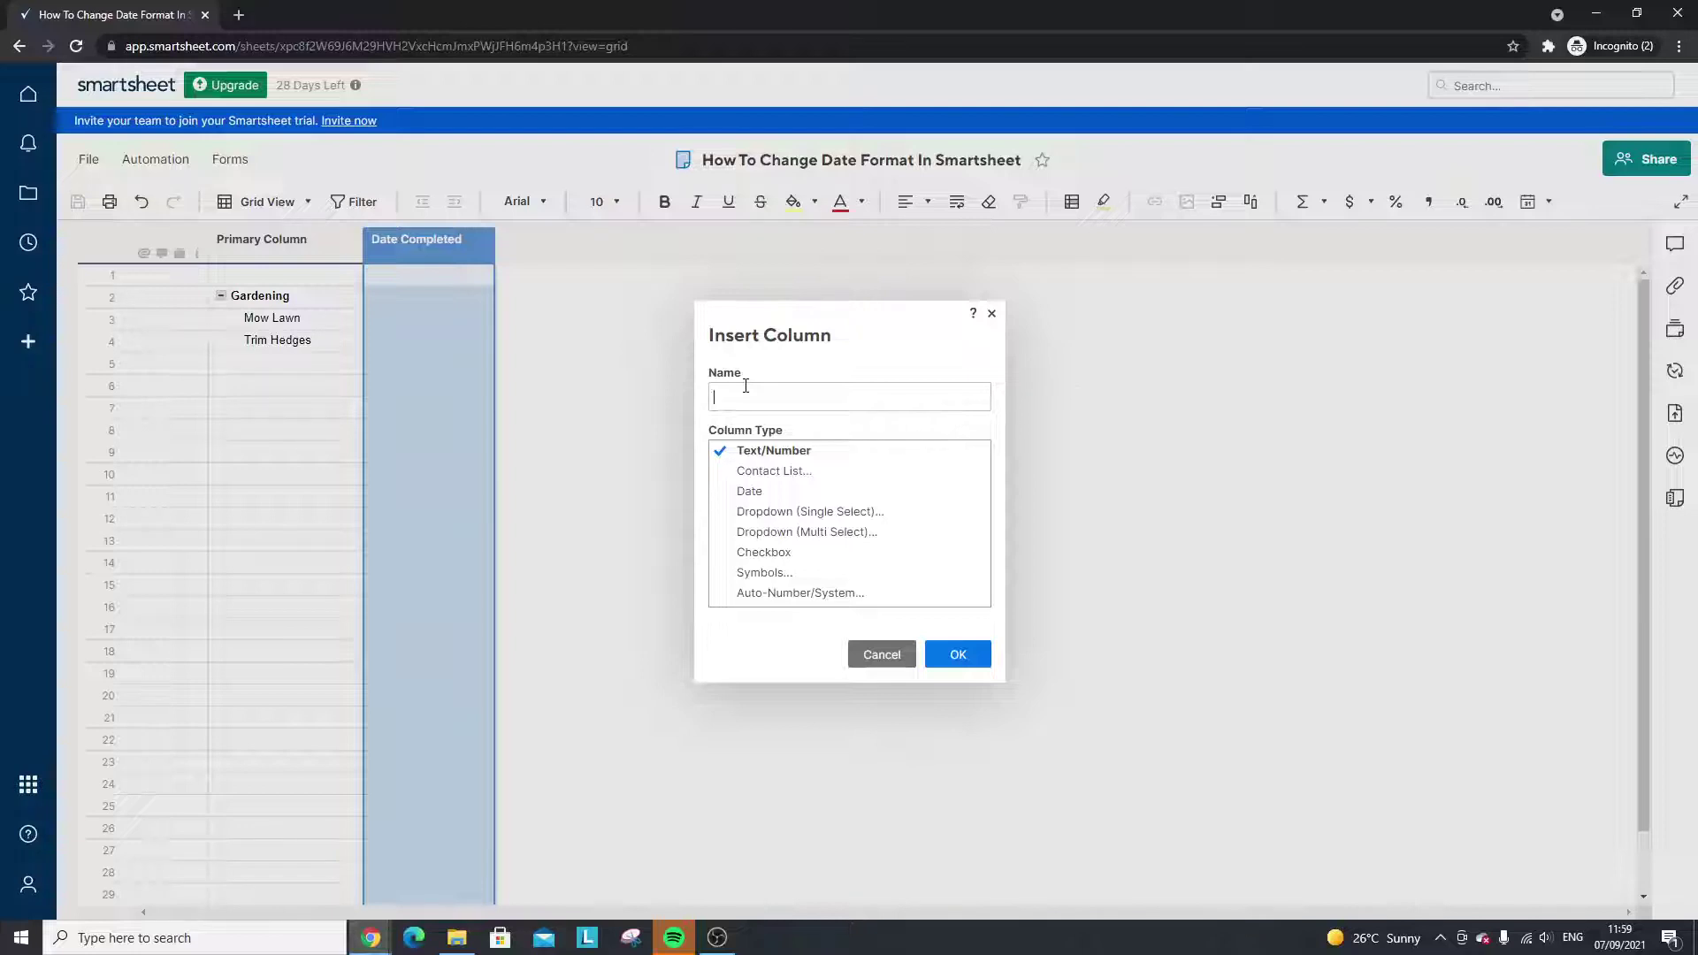
pyautogui.write('Test')
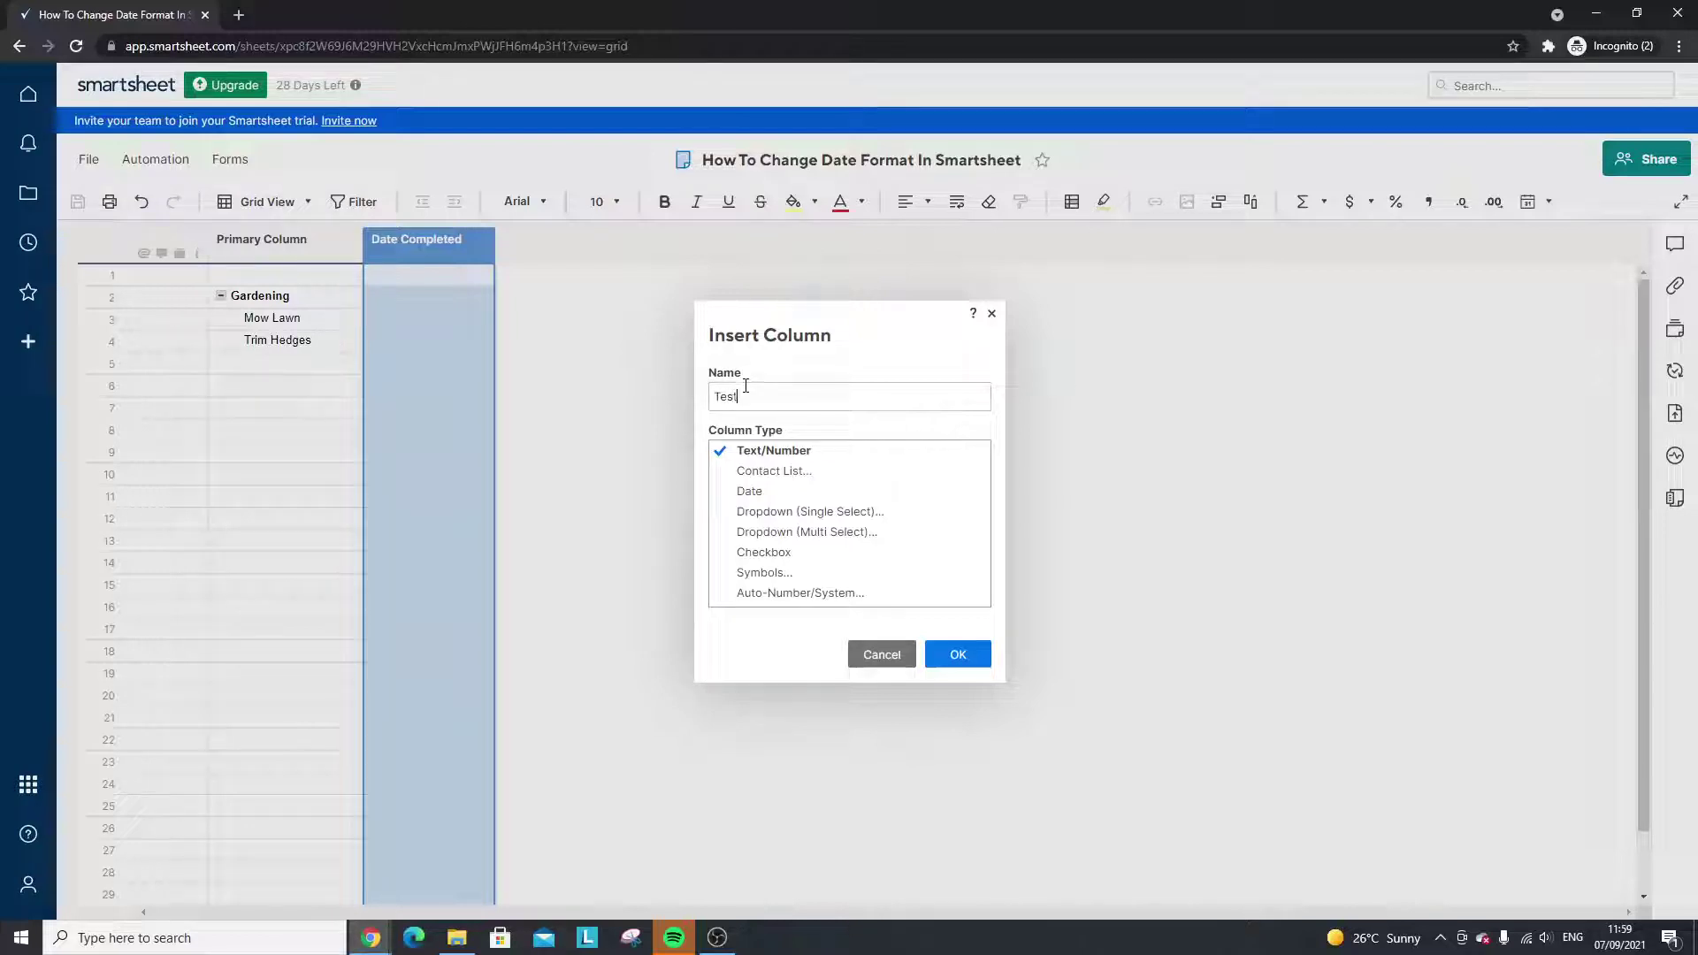
pyautogui.click(771, 495)
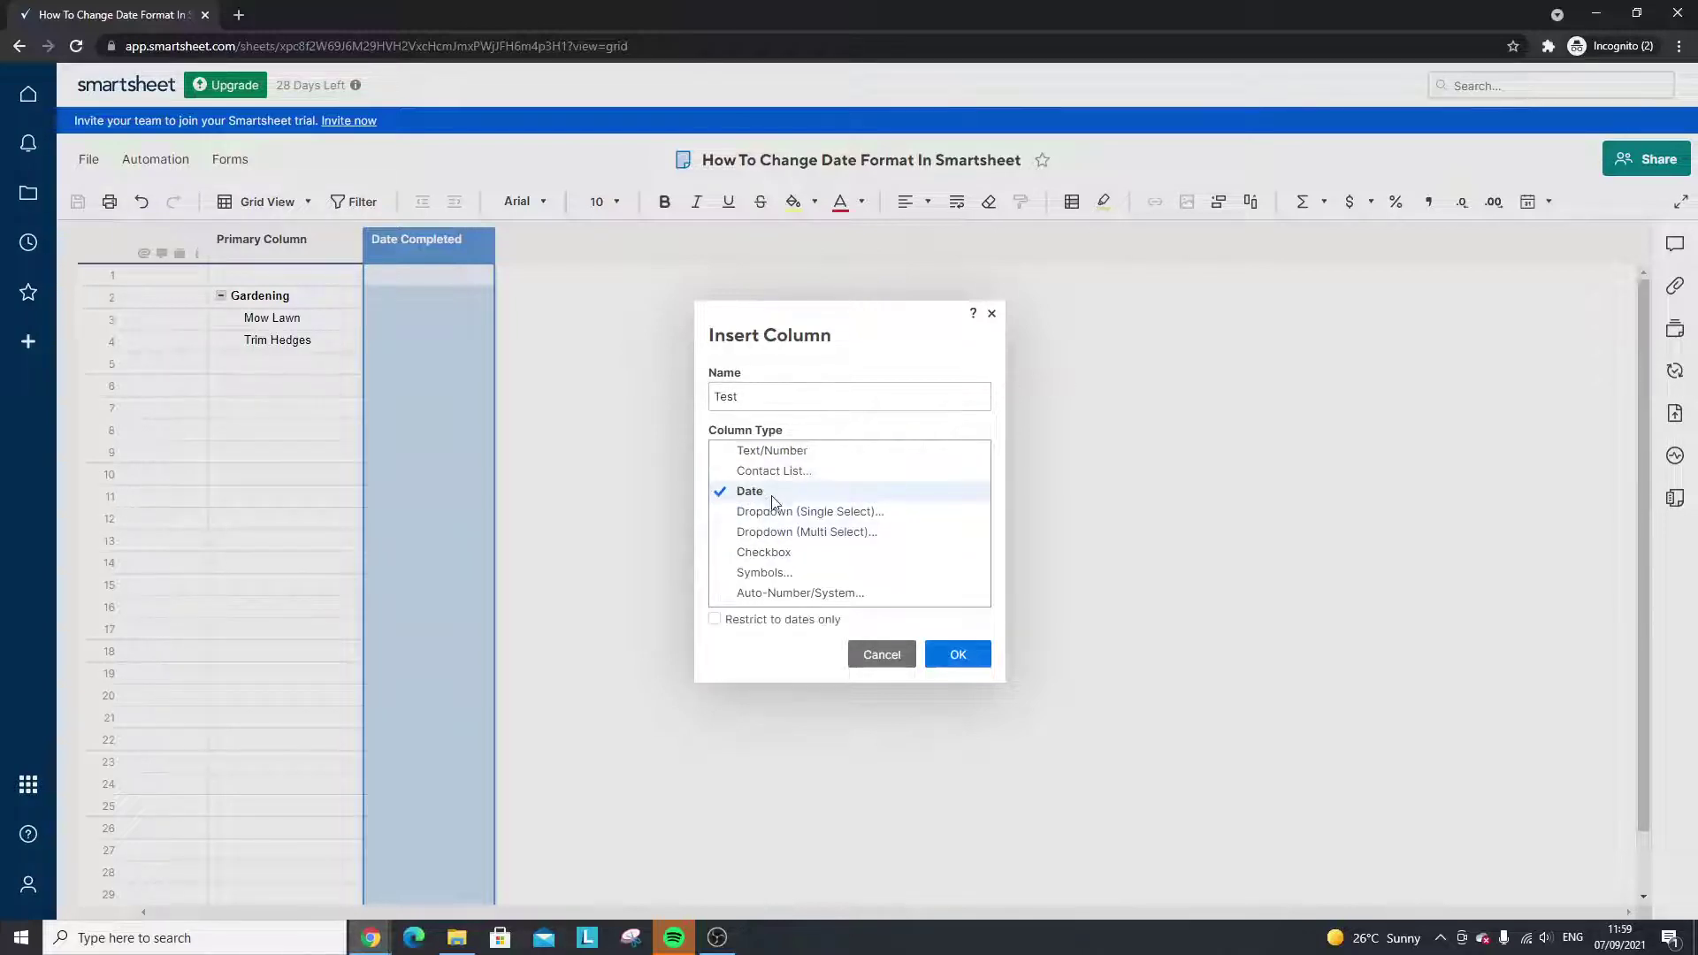
pyautogui.click(878, 655)
# - Set Mow Lawn's Date Completed to September 7 and Trim Hedges' to September 8
pyautogui.click(413, 343)
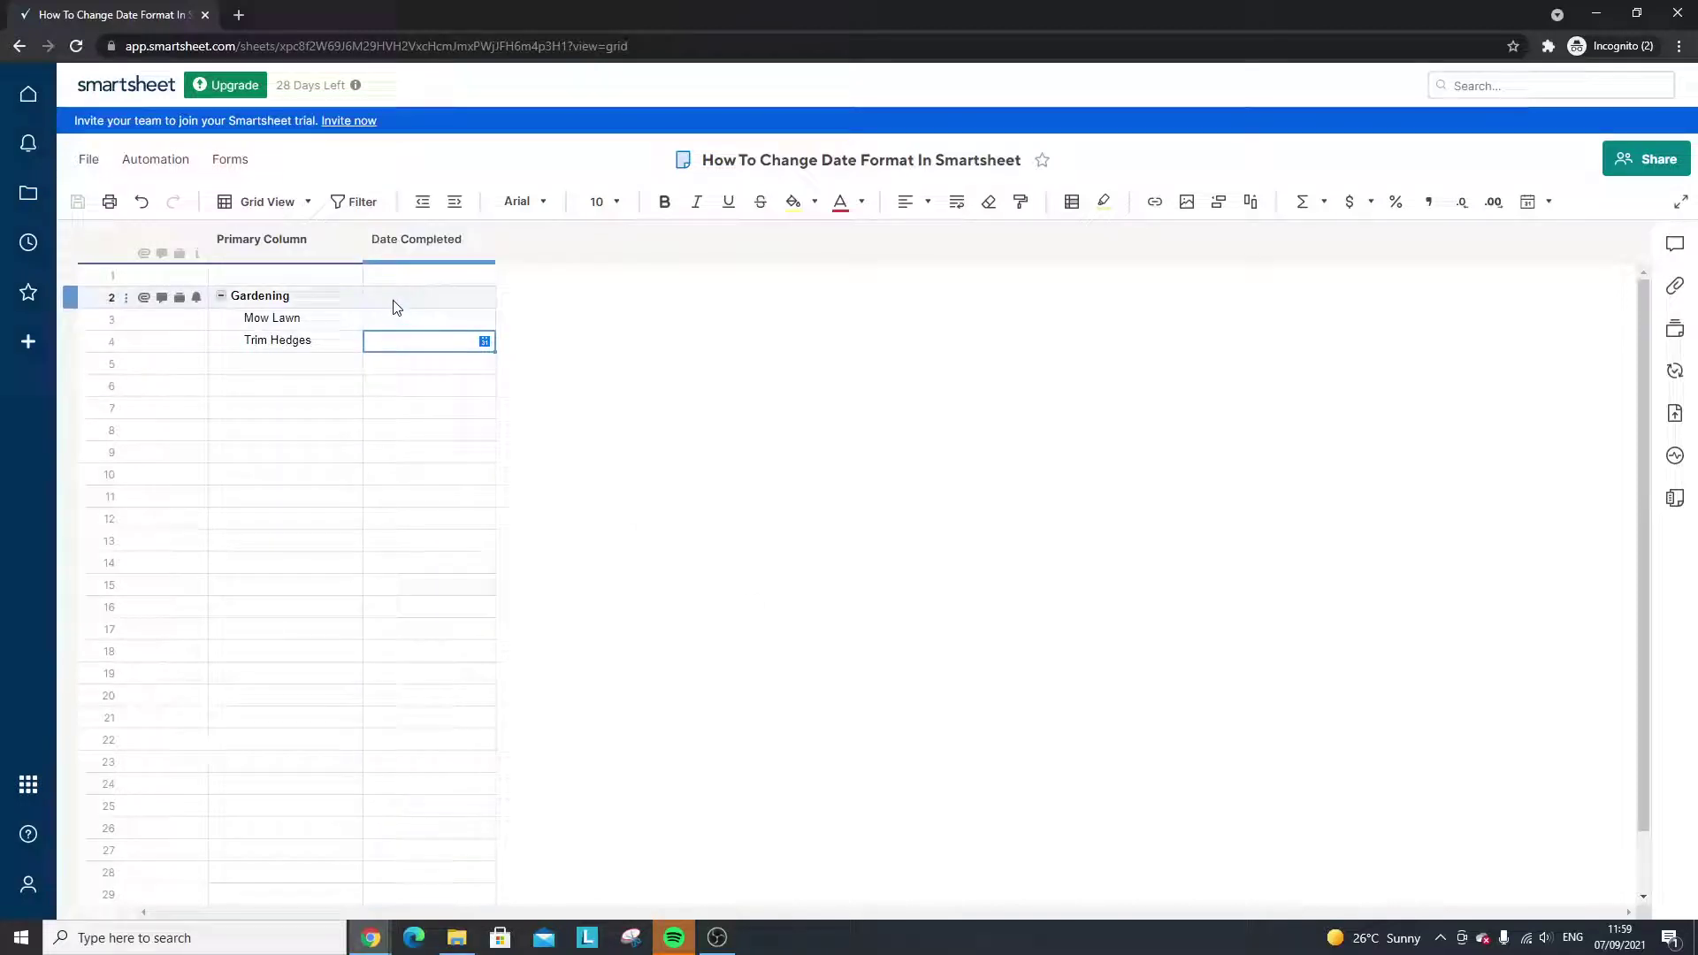
pyautogui.click(402, 309)
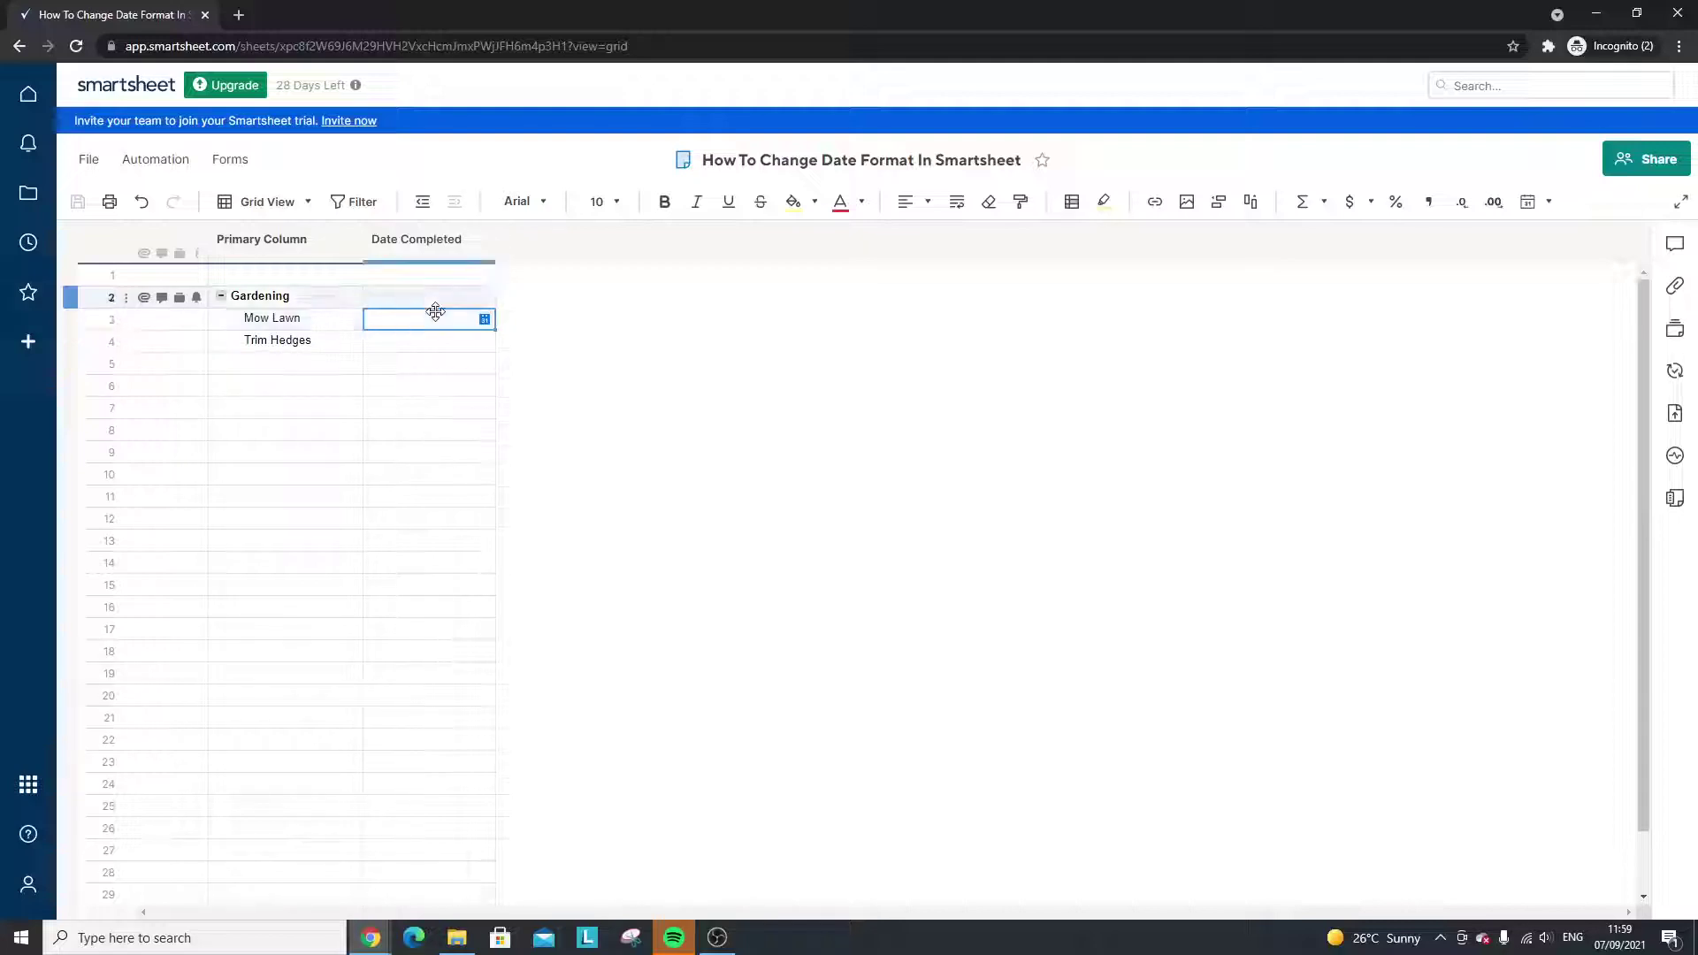
pyautogui.click(484, 322)
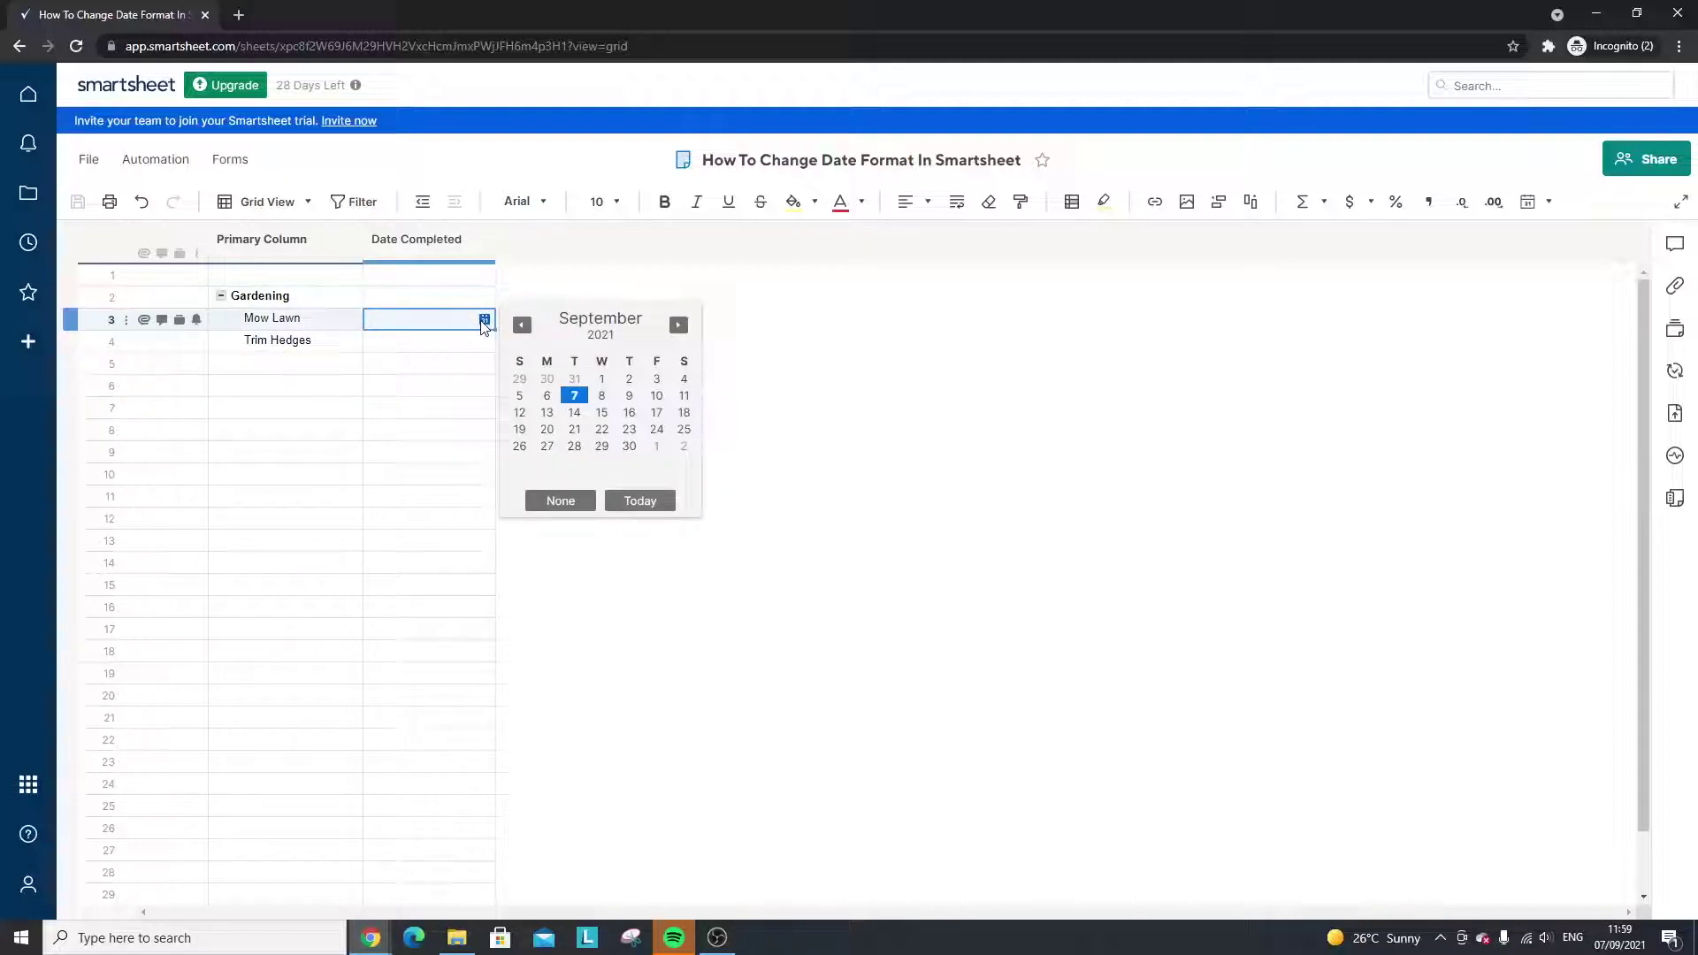
pyautogui.click(574, 400)
pyautogui.click(477, 348)
pyautogui.click(483, 341)
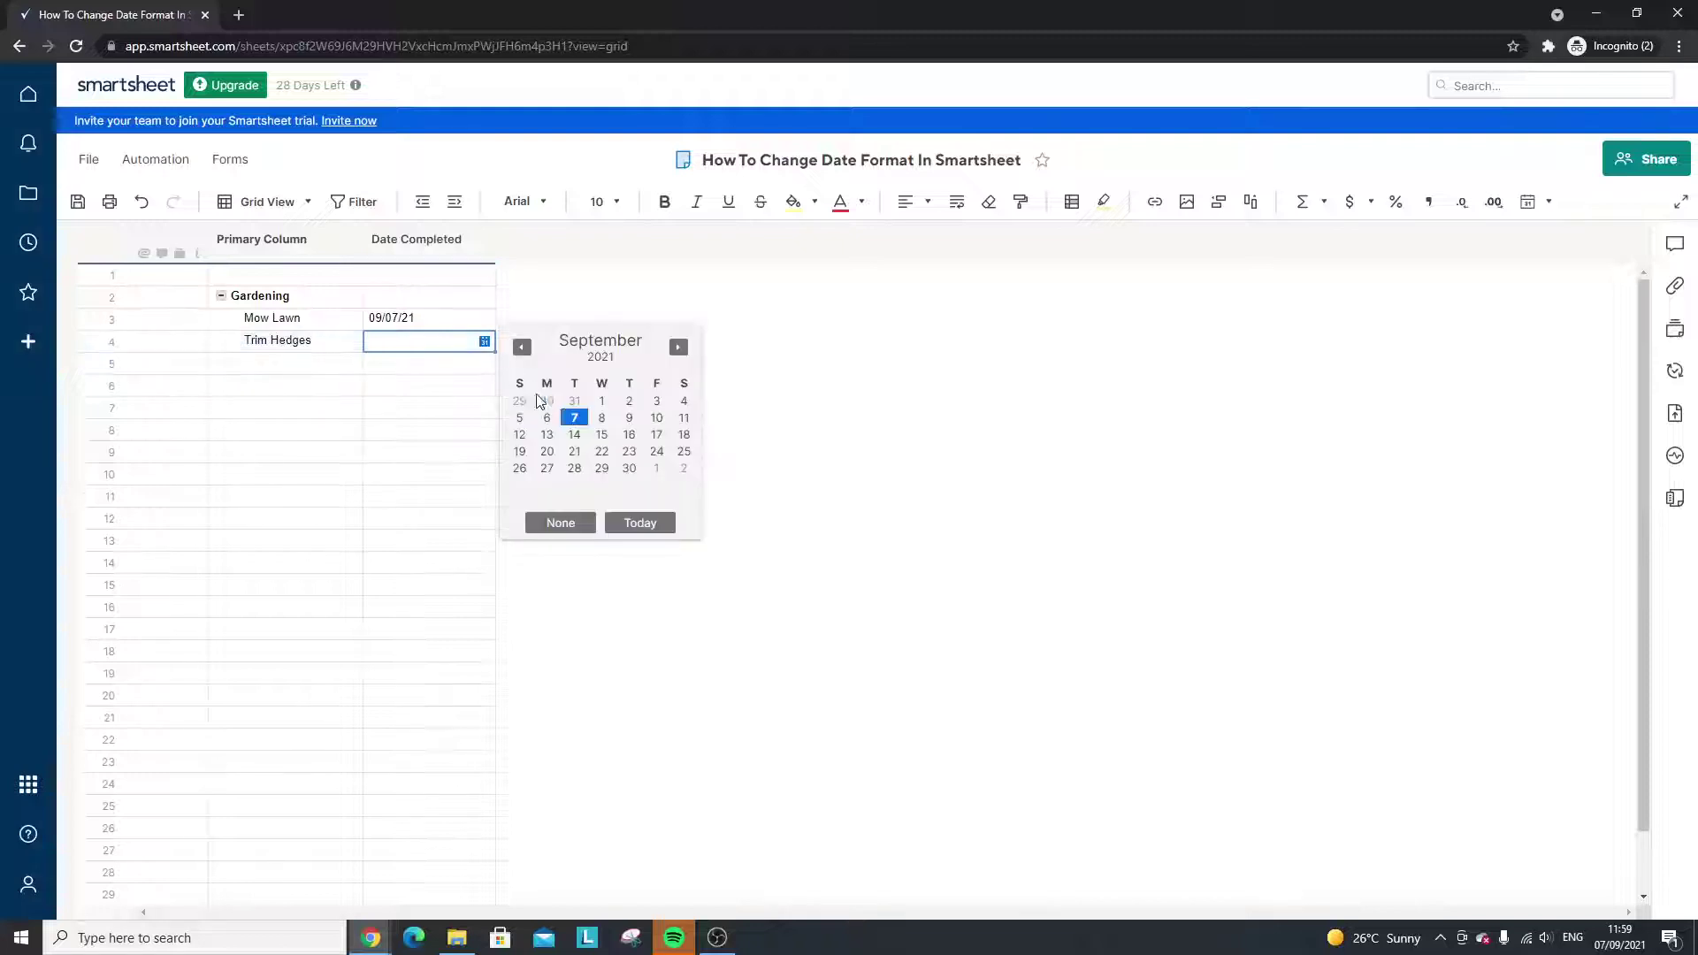
pyautogui.click(592, 419)
# - Save the sheet with the new dates and reselect Trim Hedges' completion date
pyautogui.click(425, 386)
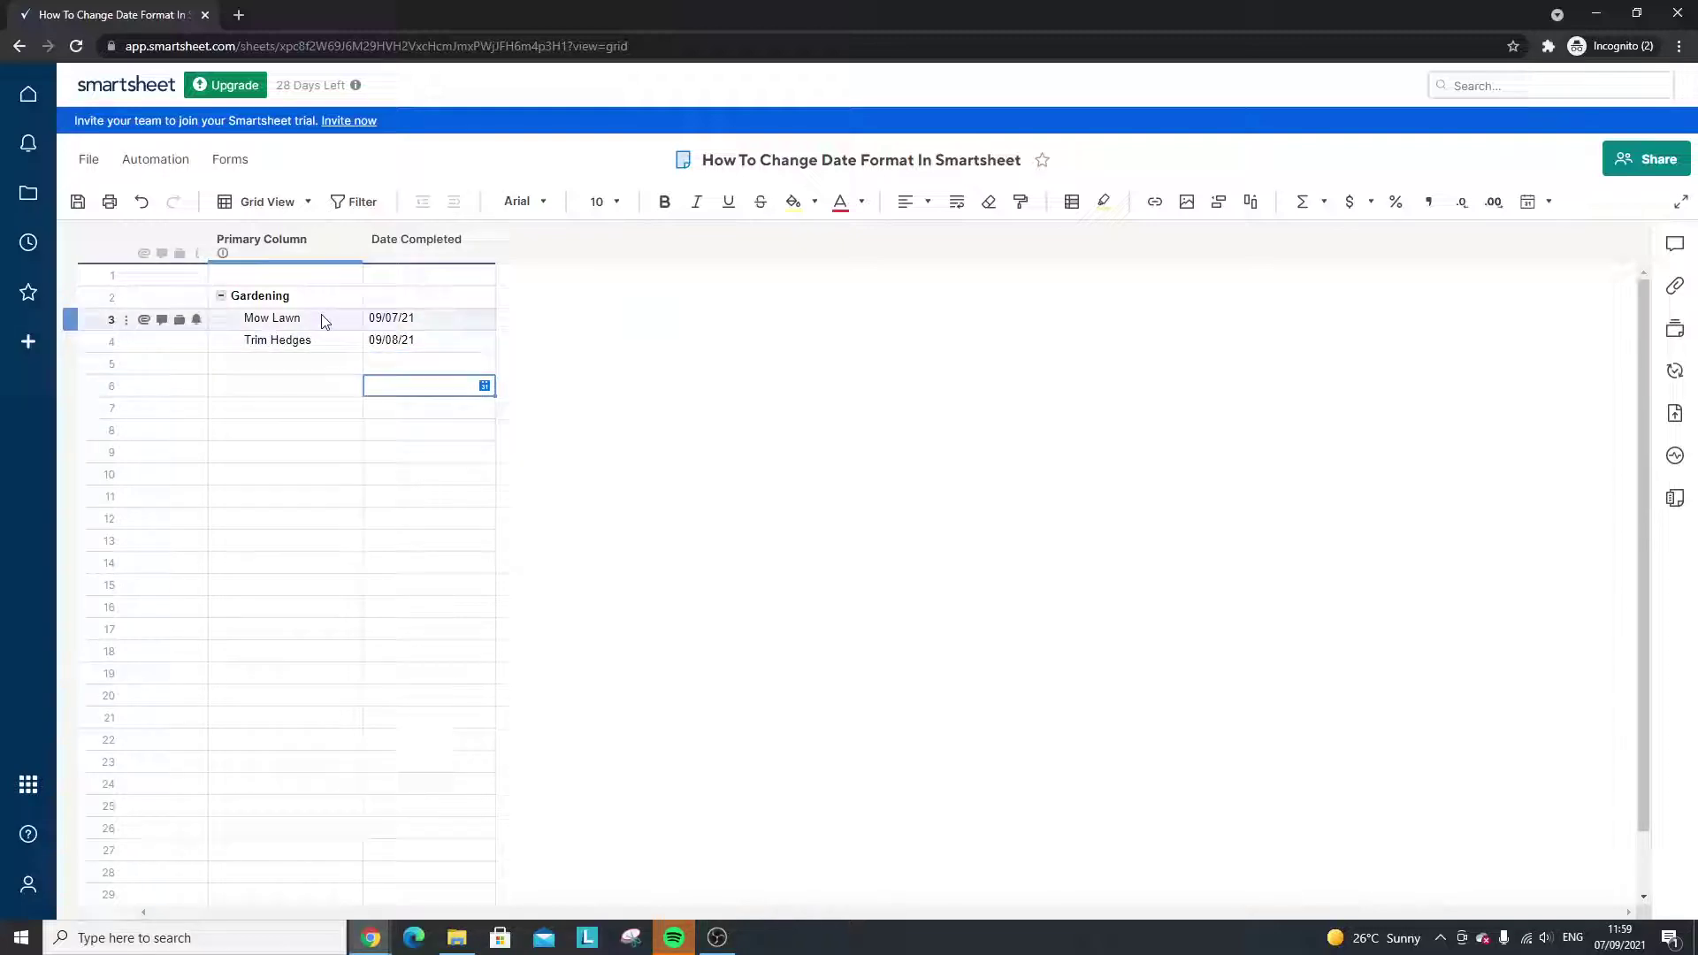
pyautogui.click(393, 343)
pyautogui.click(403, 325)
pyautogui.click(405, 344)
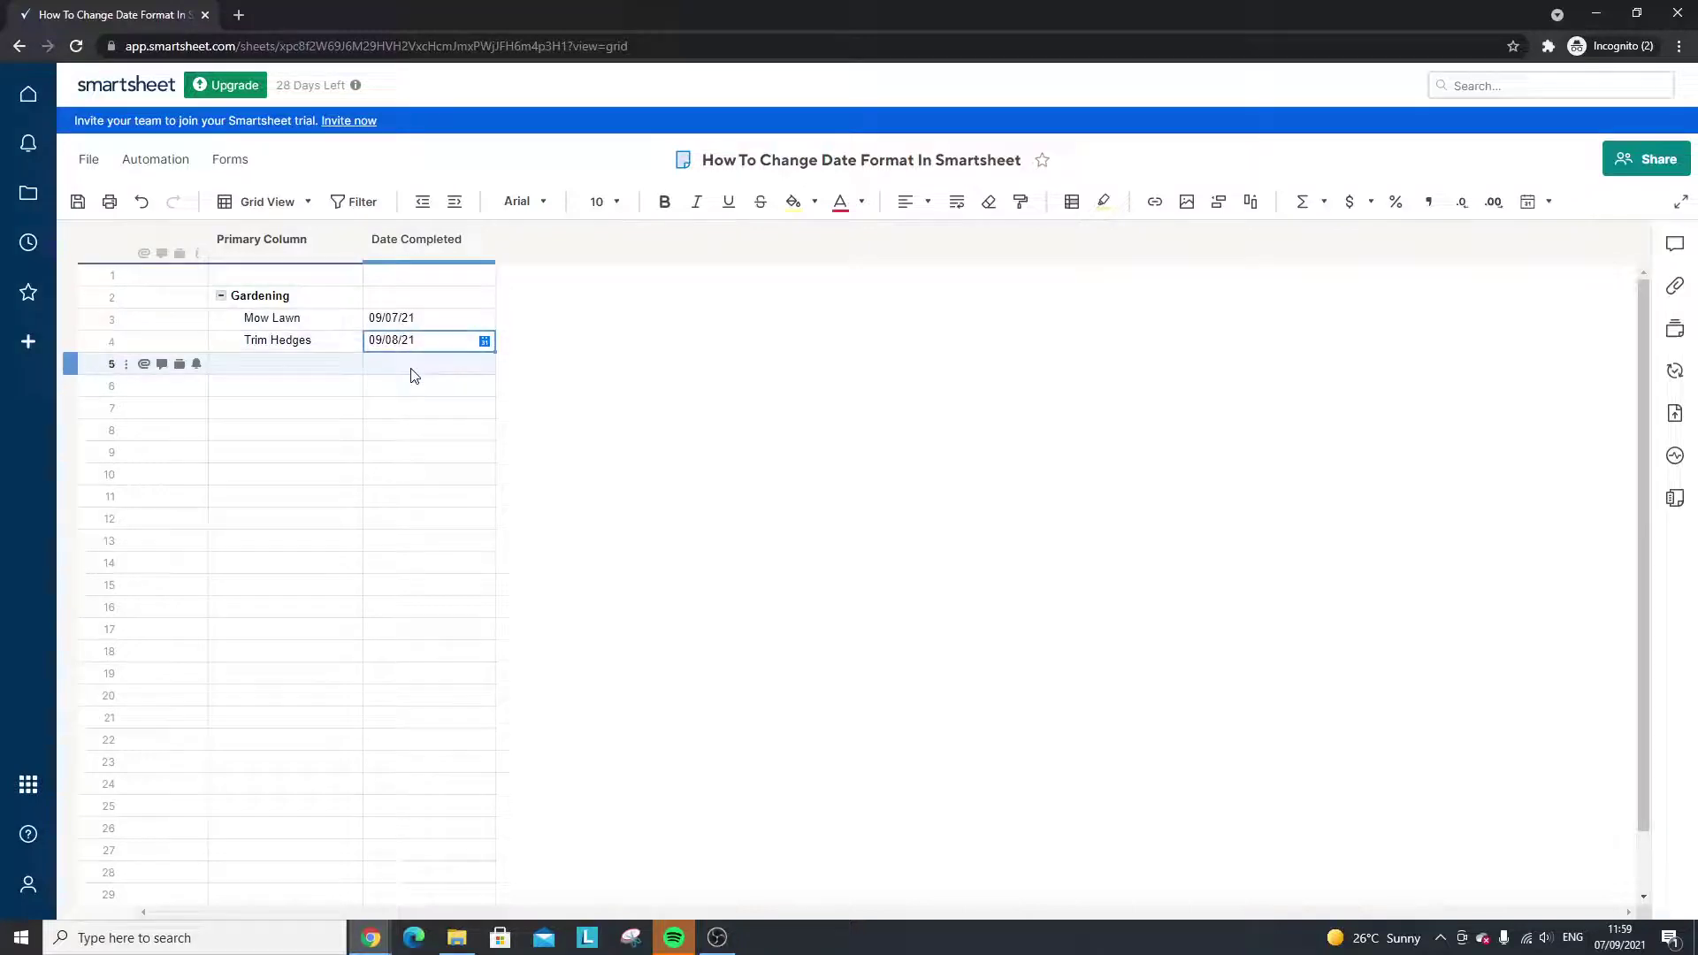
pyautogui.click(79, 203)
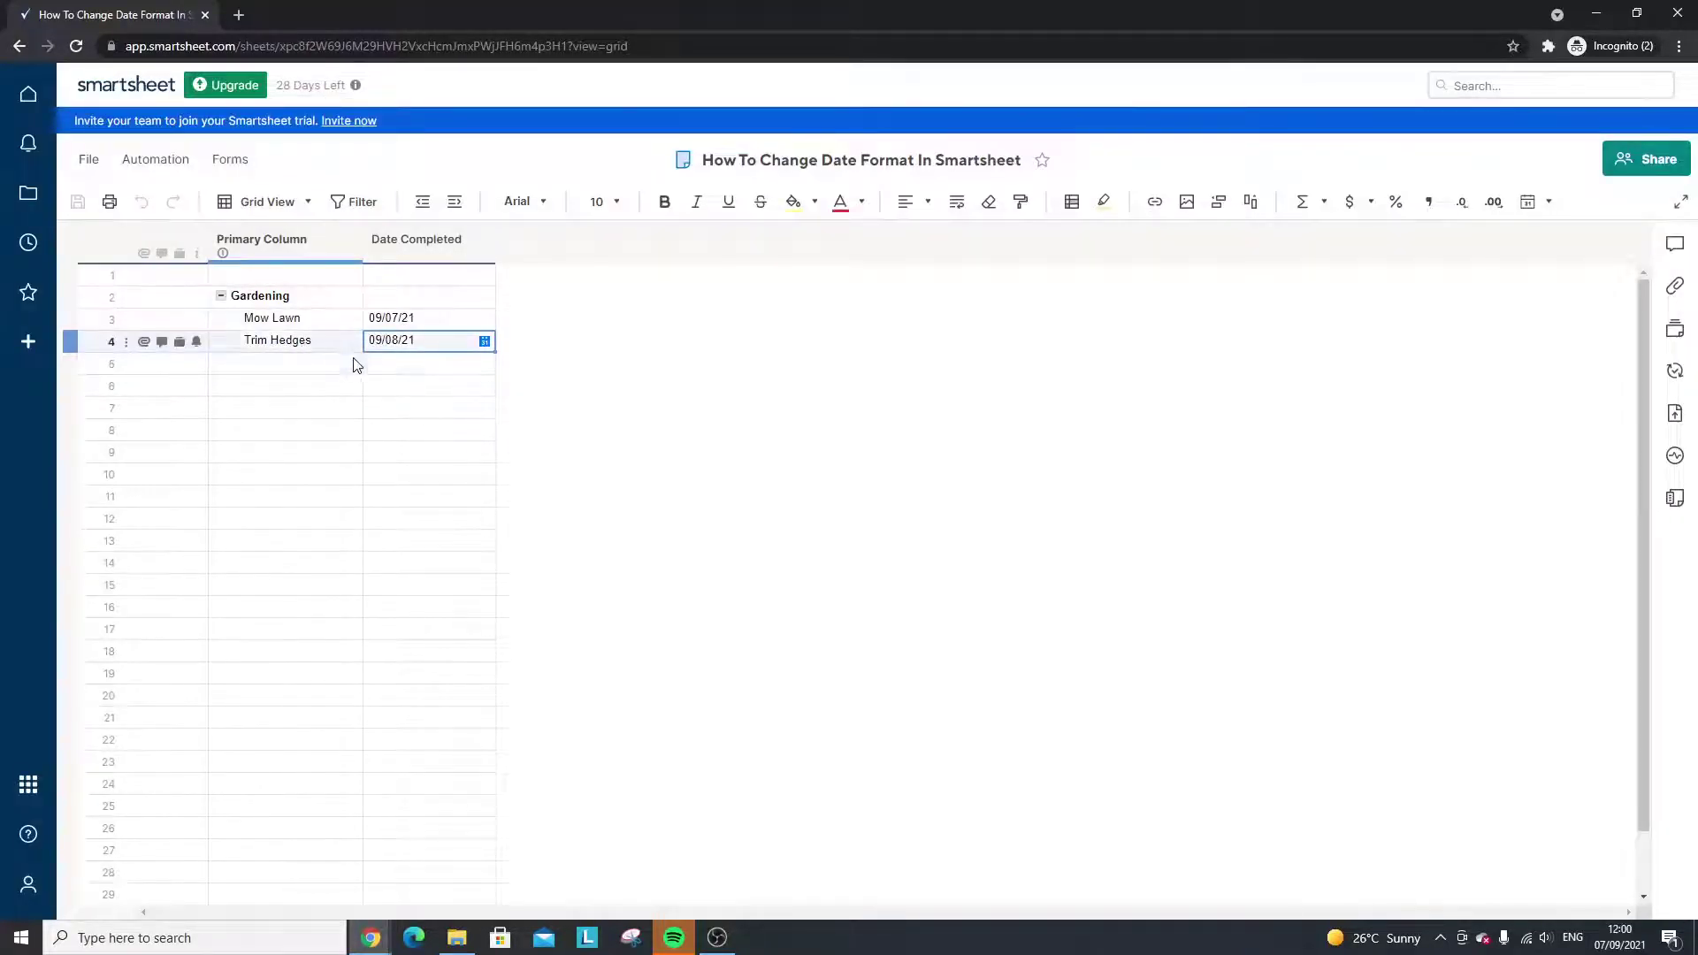
pyautogui.click(394, 320)
pyautogui.click(411, 347)
# - Apply the 'Thursday, April 26, 2018' date format to both completion dates
pyautogui.hotkey('shift', 'Up')
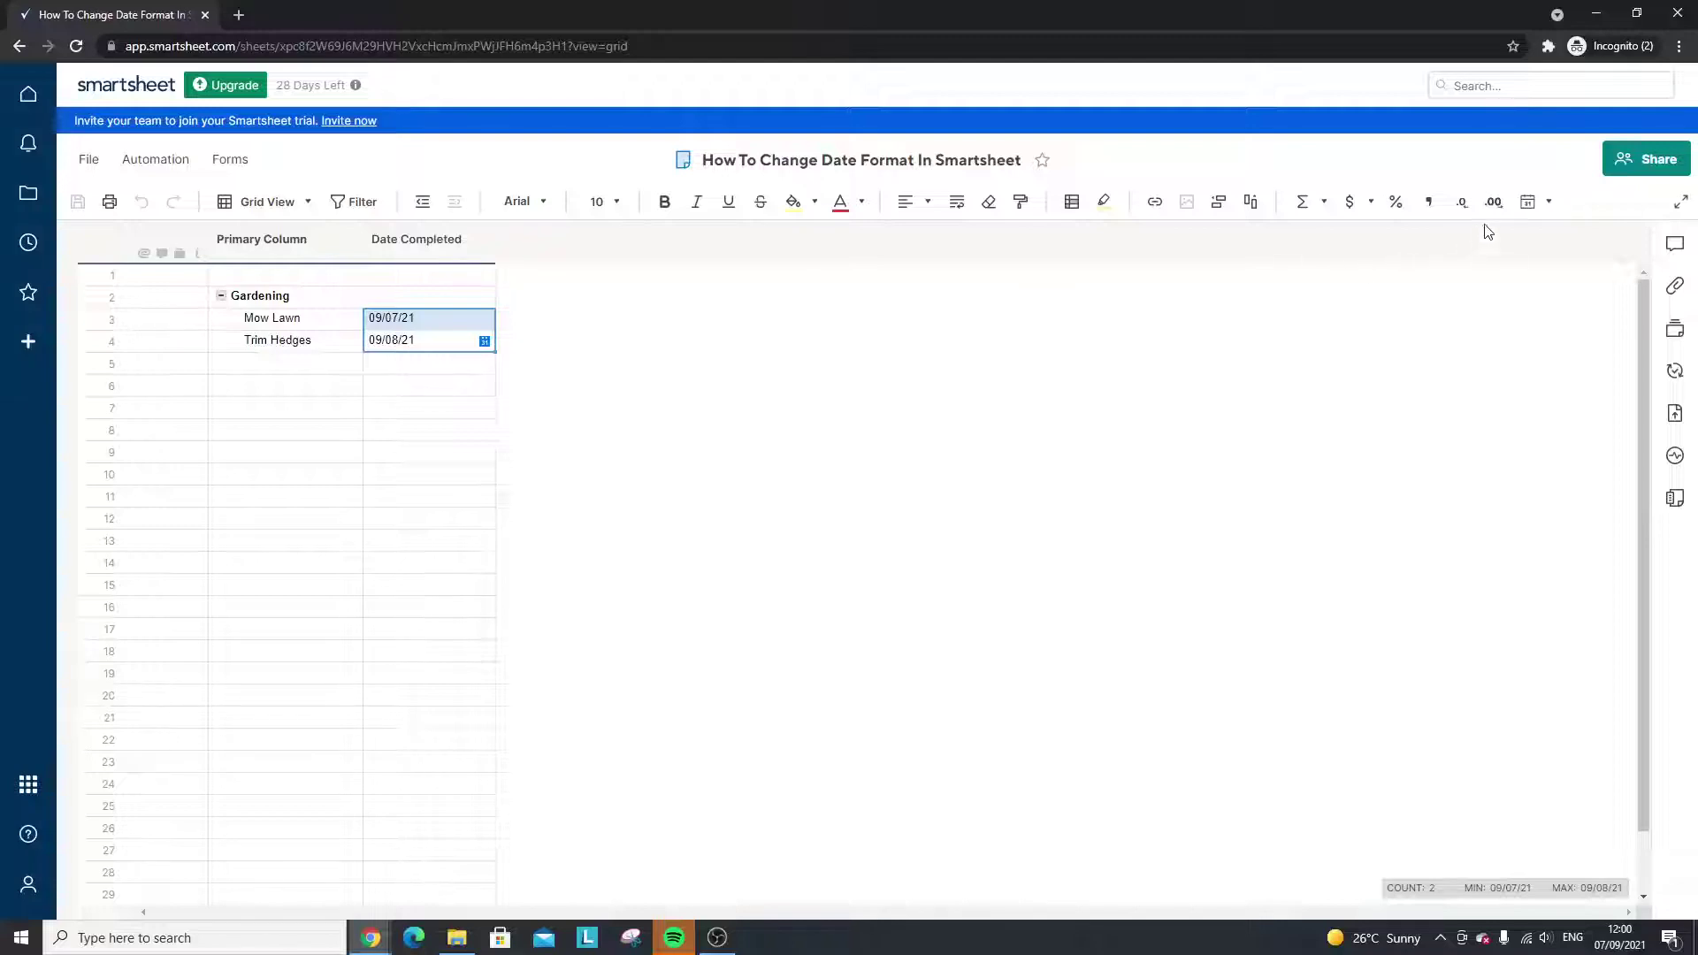
pyautogui.click(1546, 208)
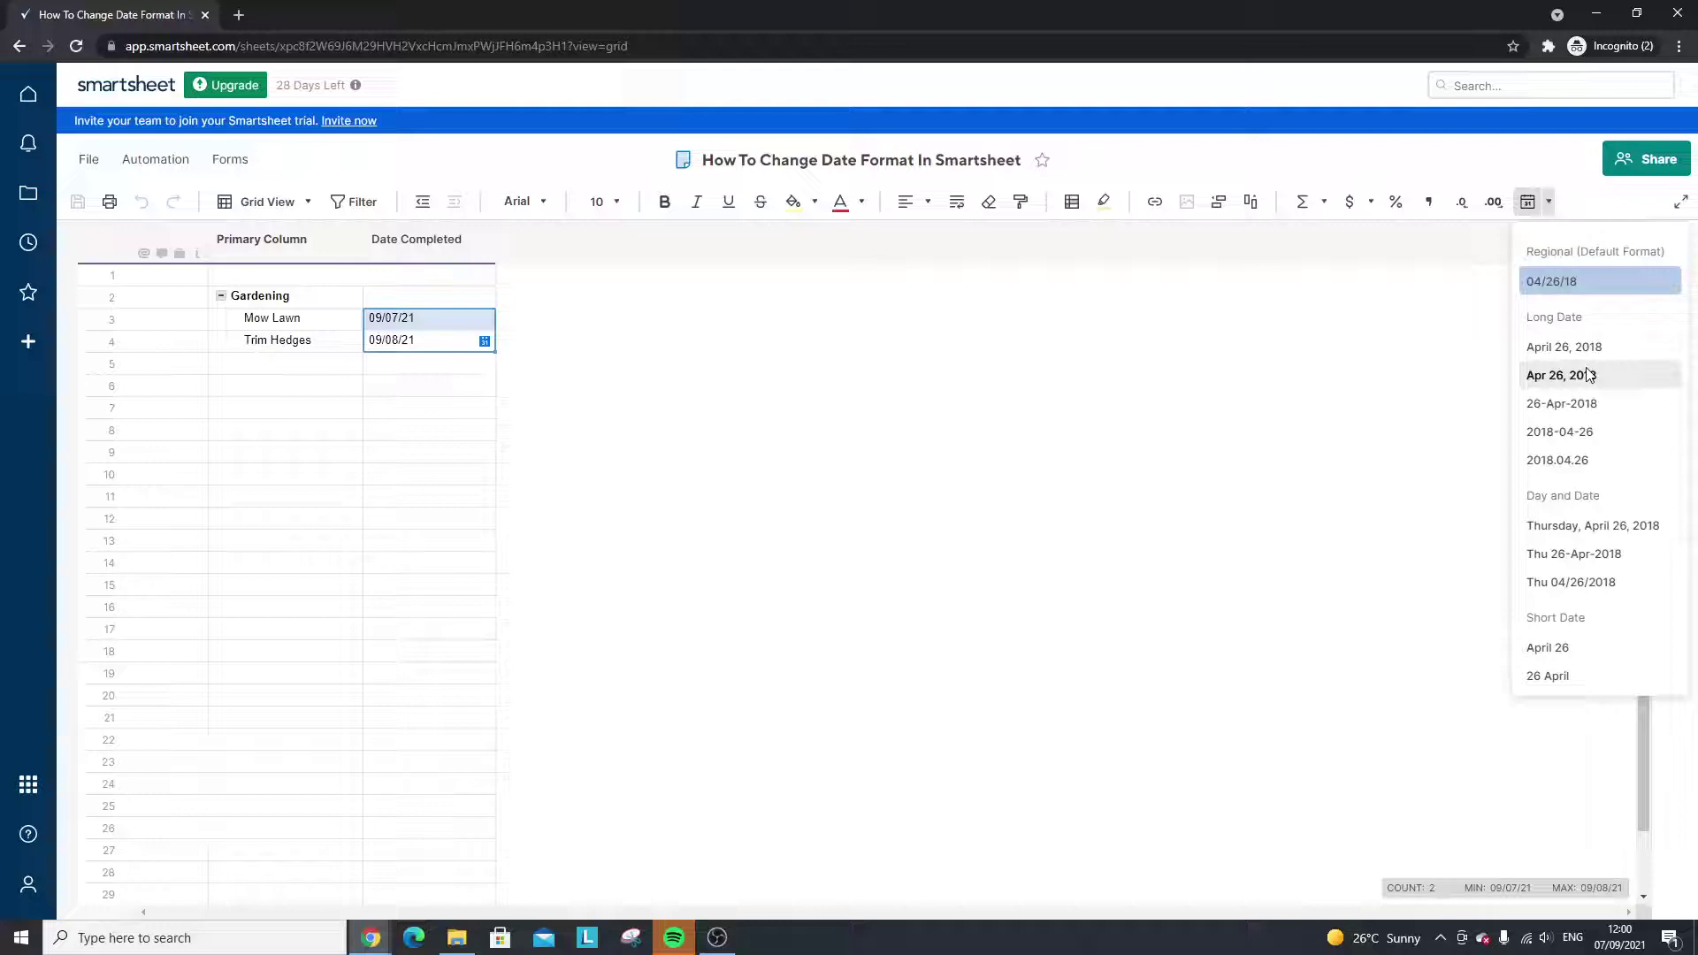
pyautogui.click(1614, 527)
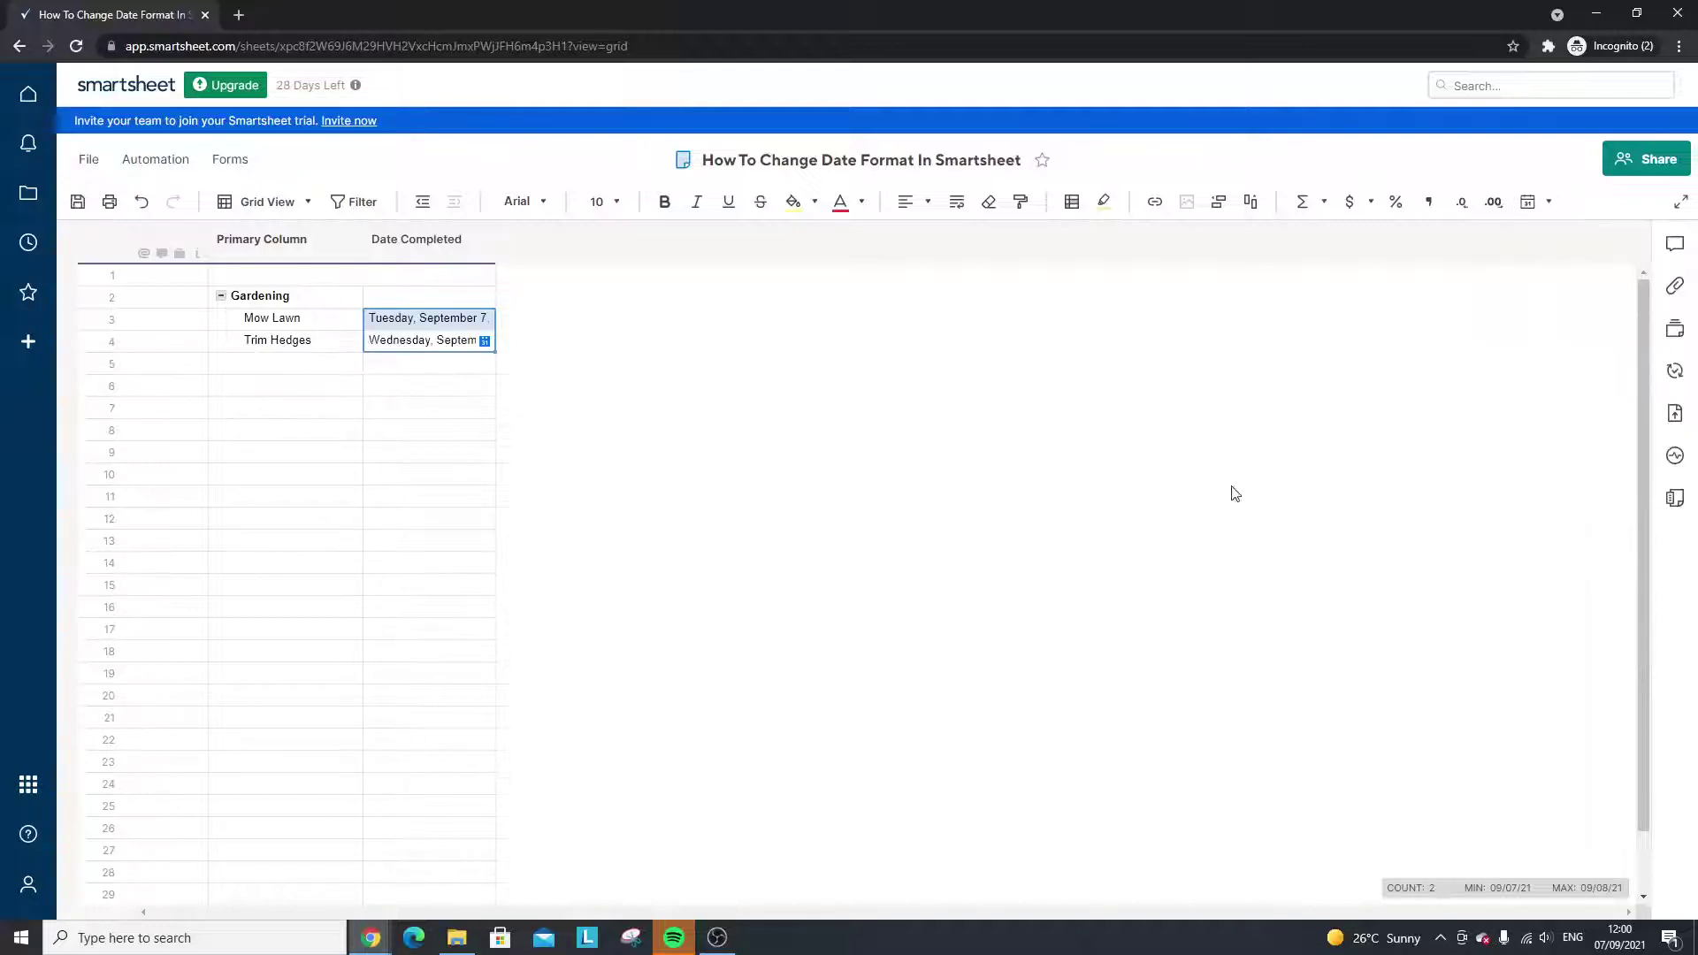
pyautogui.click(469, 408)
# - Widen the Date Completed column to fit the full dates and save the sheet
pyautogui.moveTo(494, 236); pyautogui.dragTo(685, 239)
pyautogui.click(542, 300)
pyautogui.click(77, 201)
# - Select the two completion dates, then deselect them by picking an empty cell
pyautogui.click(430, 320)
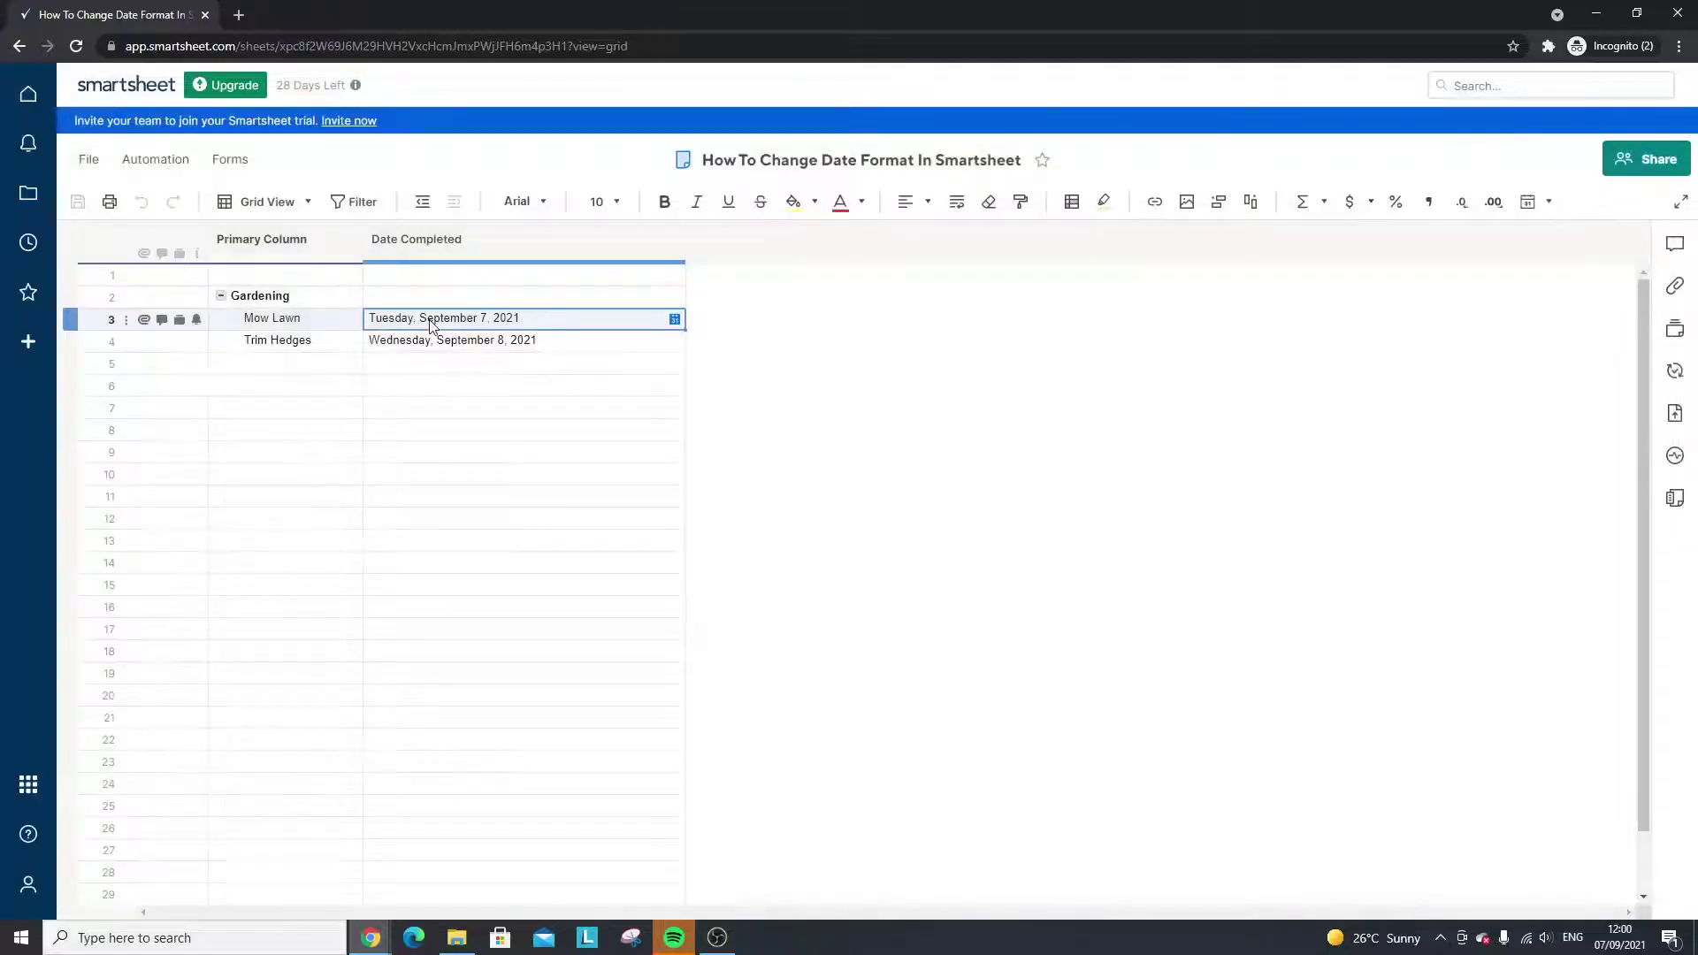
pyautogui.click(486, 363)
pyautogui.moveTo(496, 349); pyautogui.dragTo(496, 320)
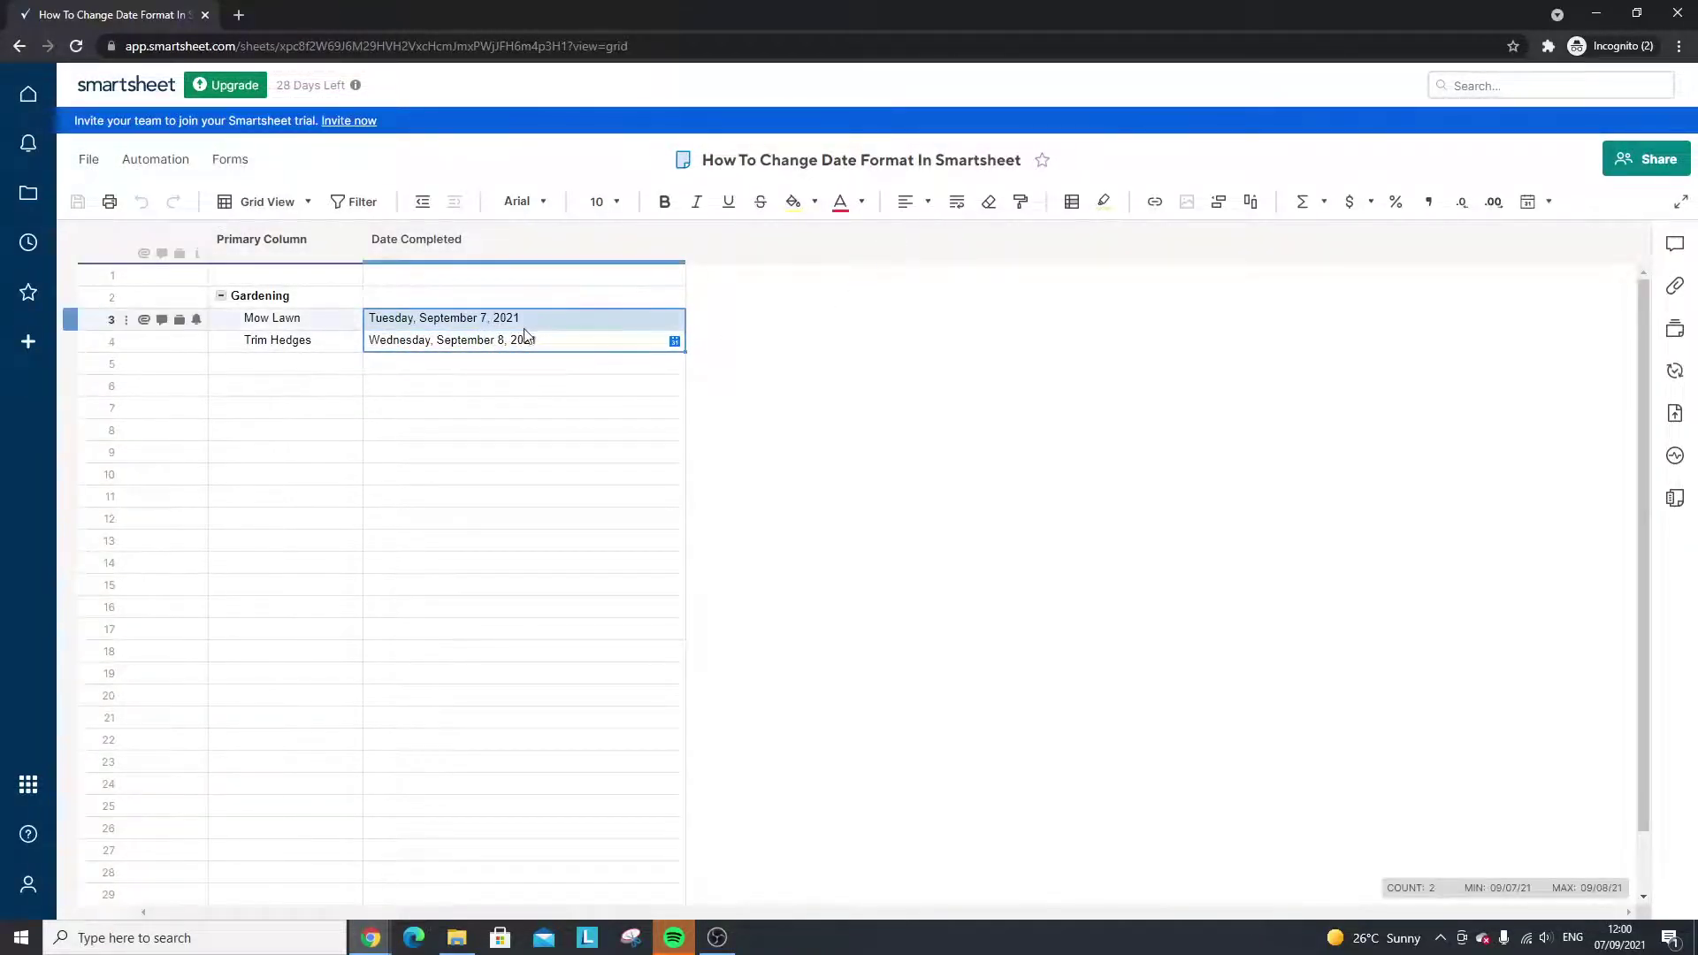
pyautogui.click(455, 322)
pyautogui.click(486, 360)
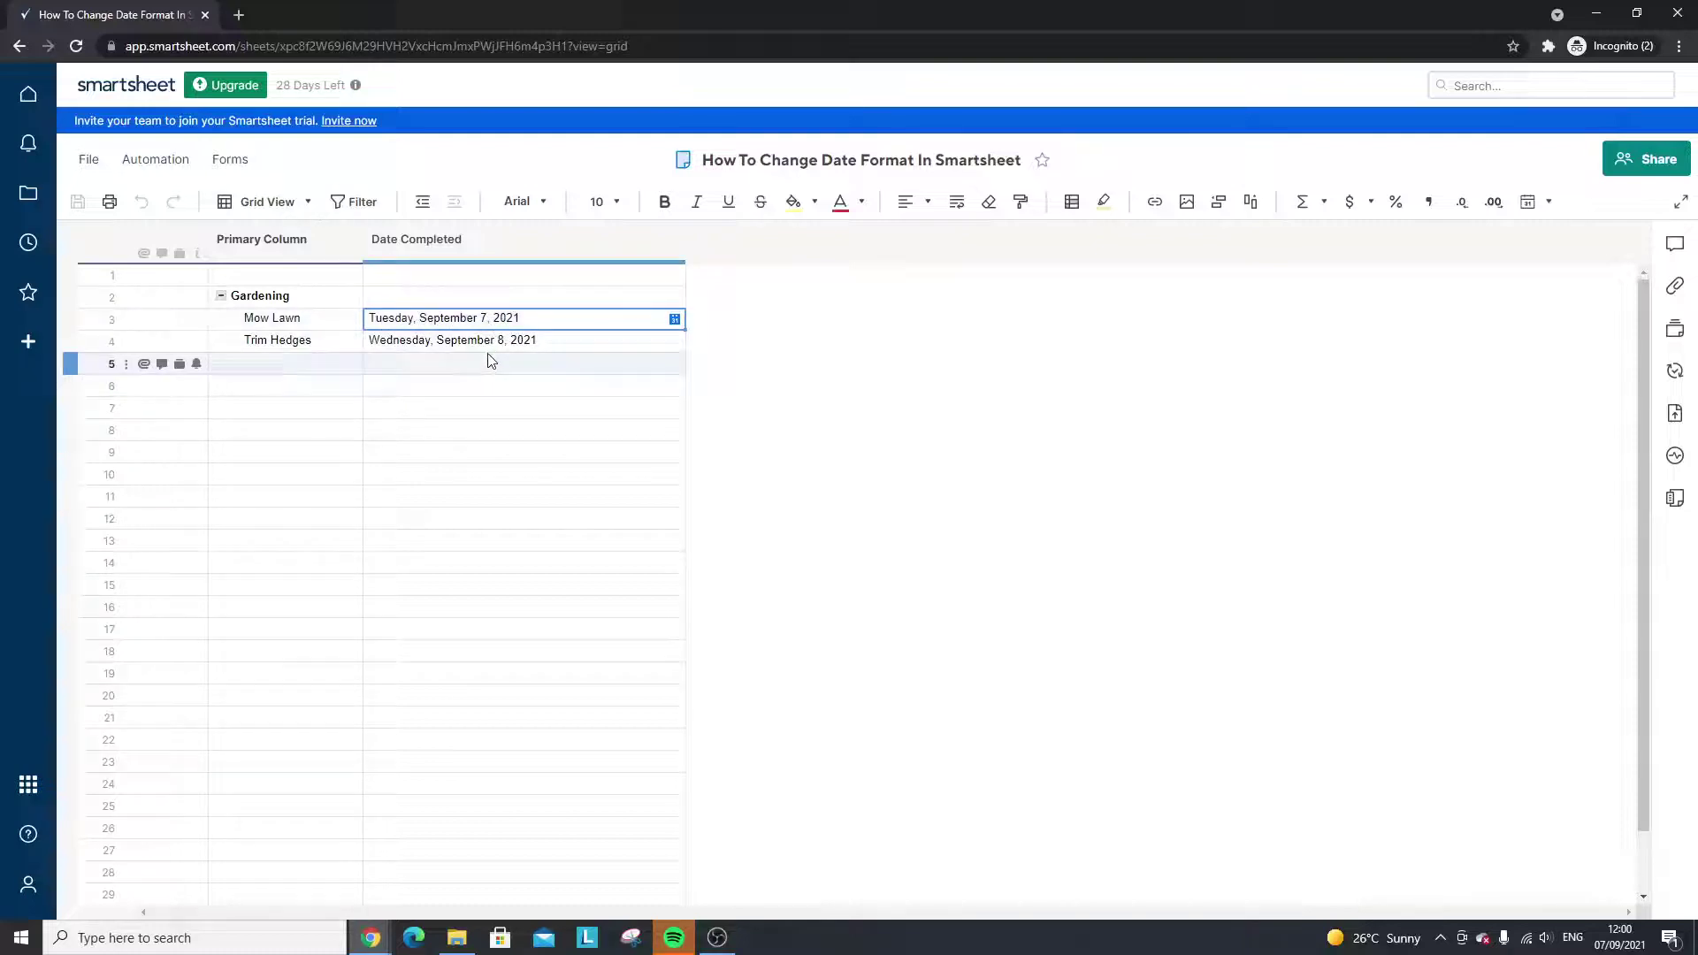
pyautogui.click(487, 335)
pyautogui.moveTo(487, 340); pyautogui.dragTo(487, 318)
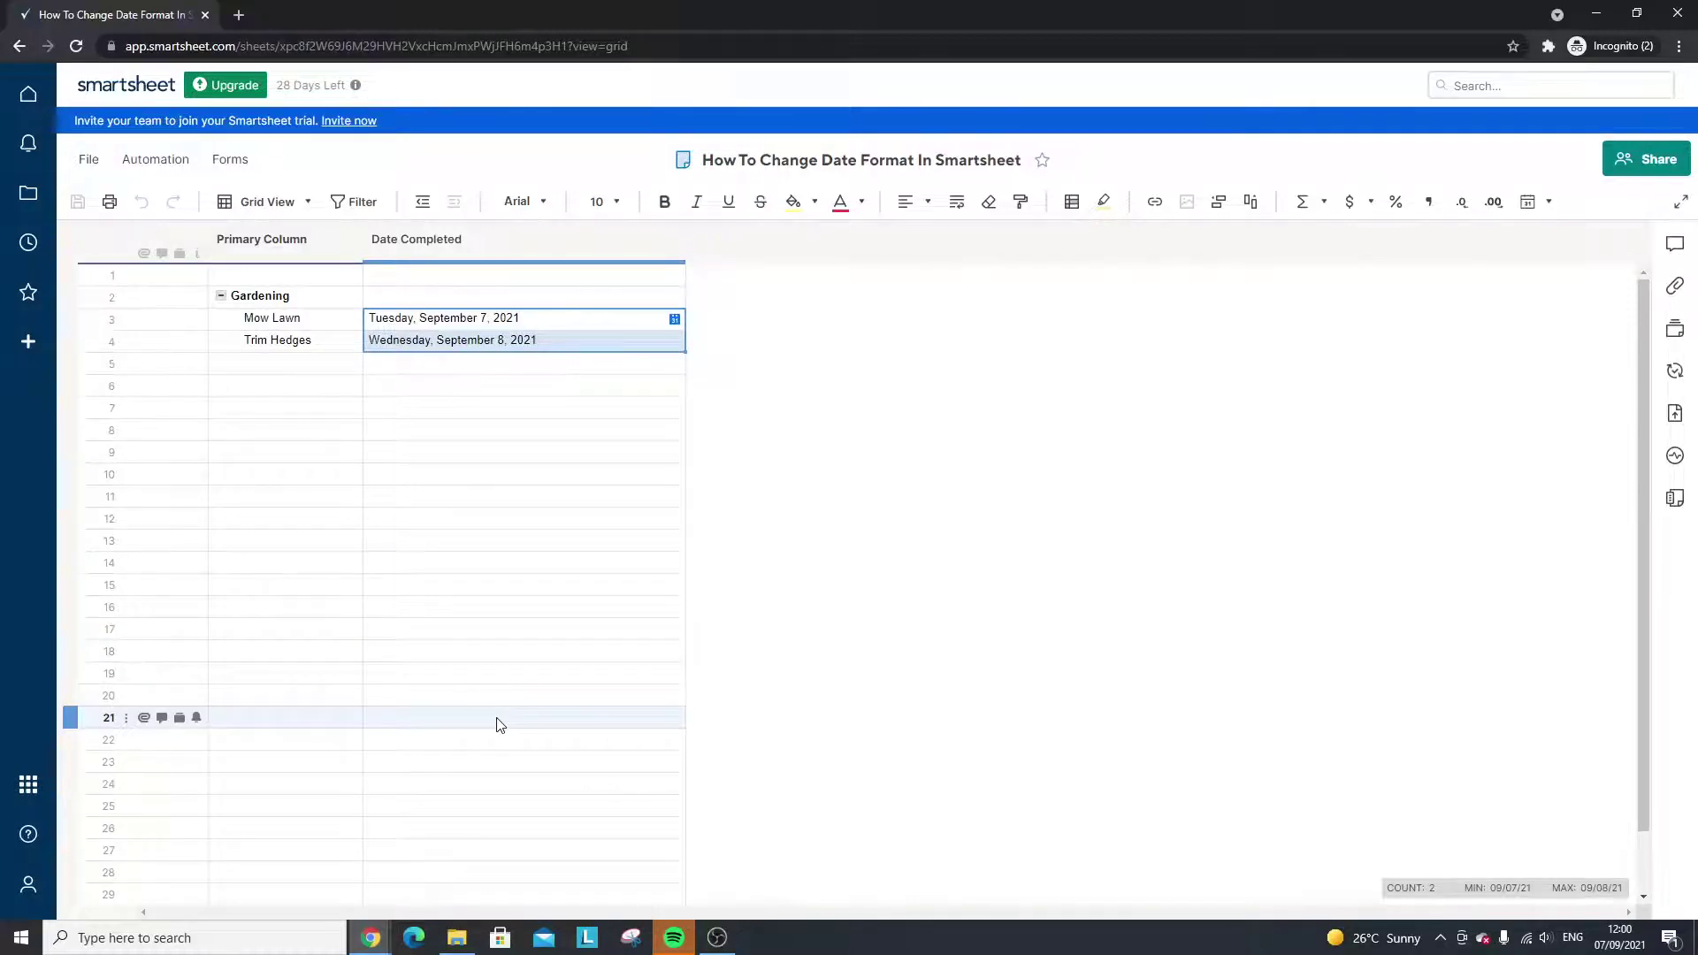
pyautogui.click(430, 433)
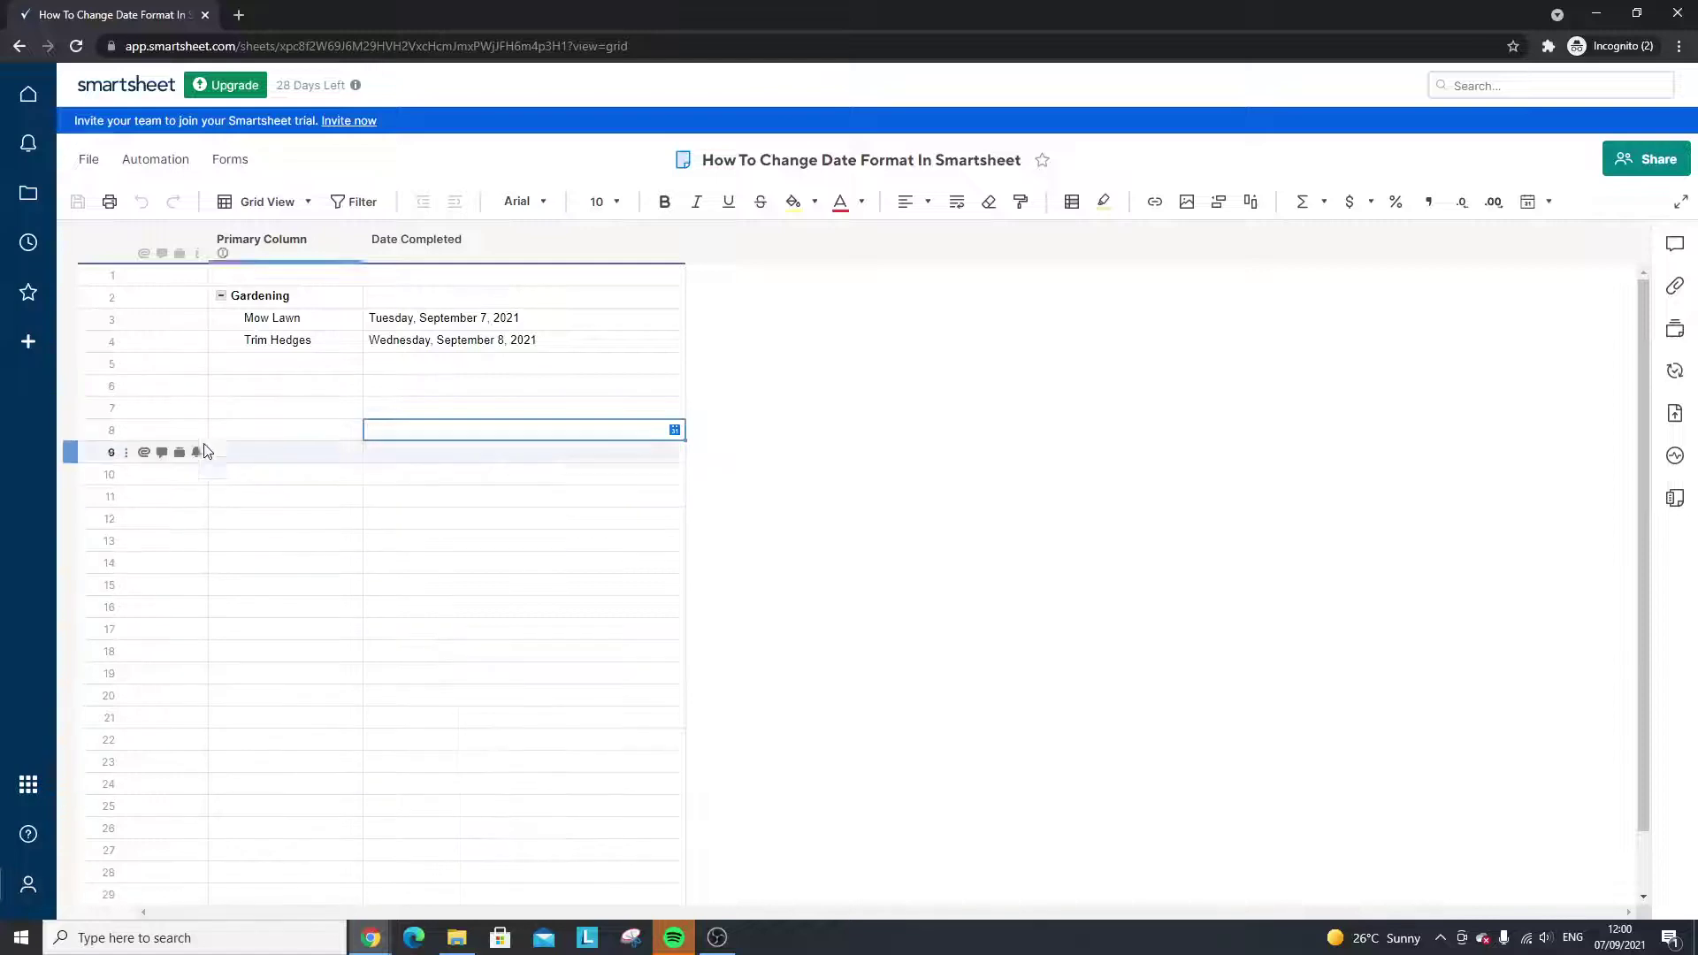
# - Change the account's Regional Preferences from English (United States) to English (United Kingdom) and save
pyautogui.click(29, 887)
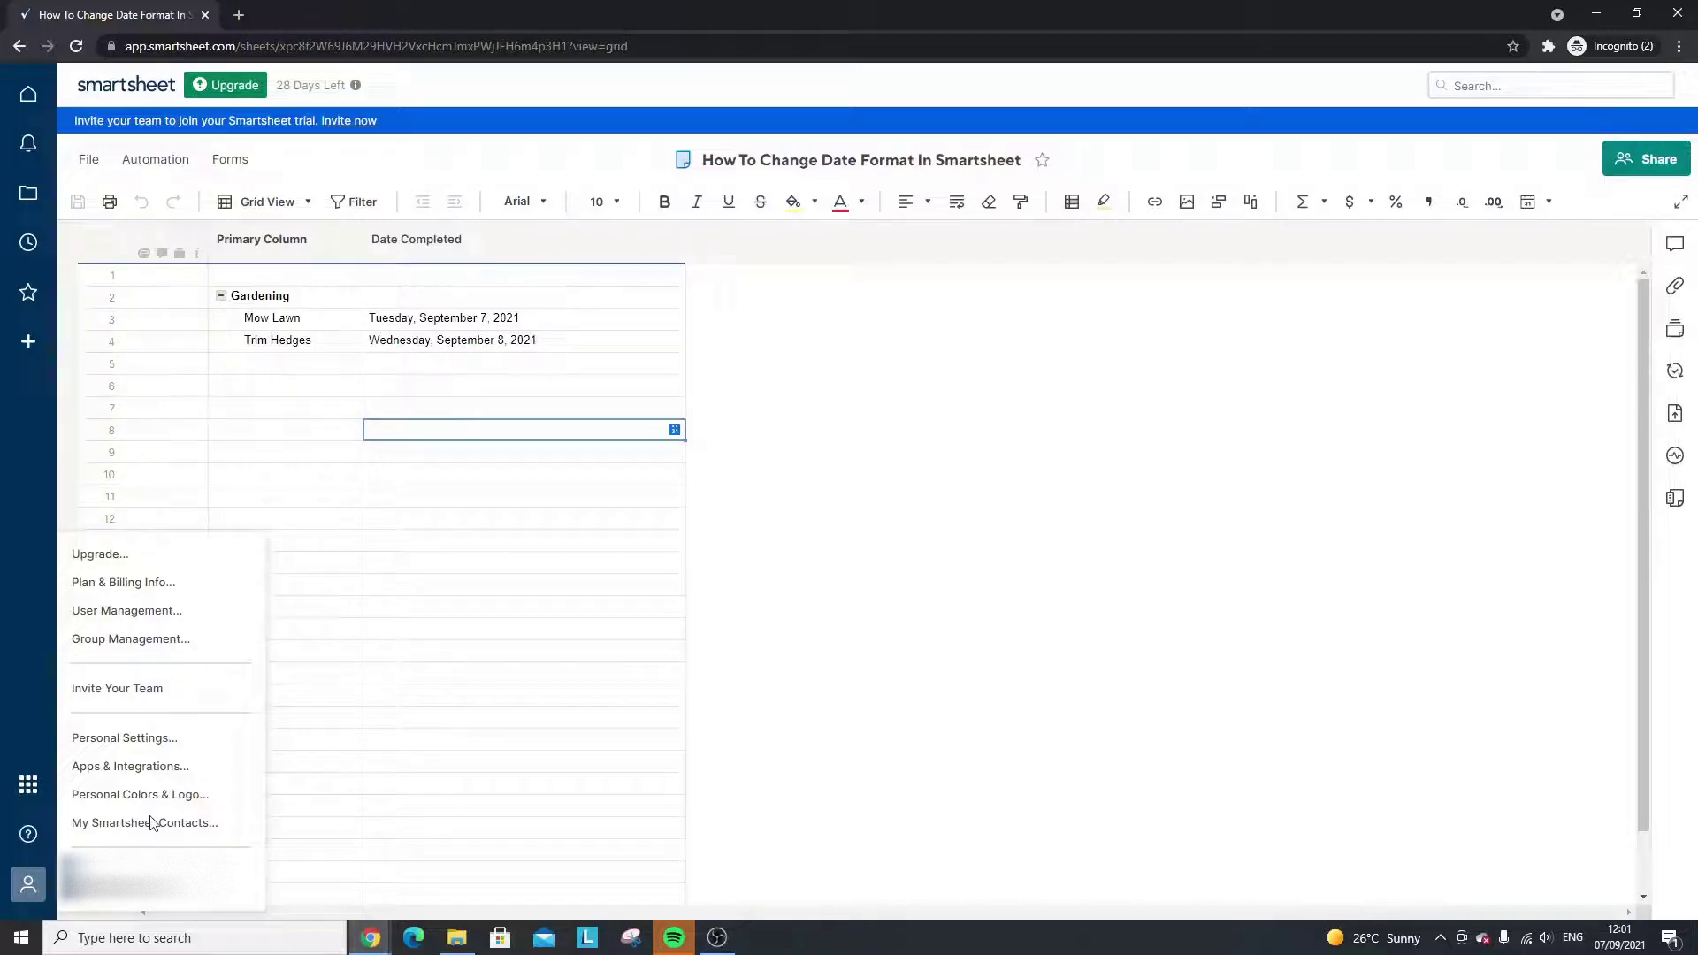
pyautogui.click(124, 738)
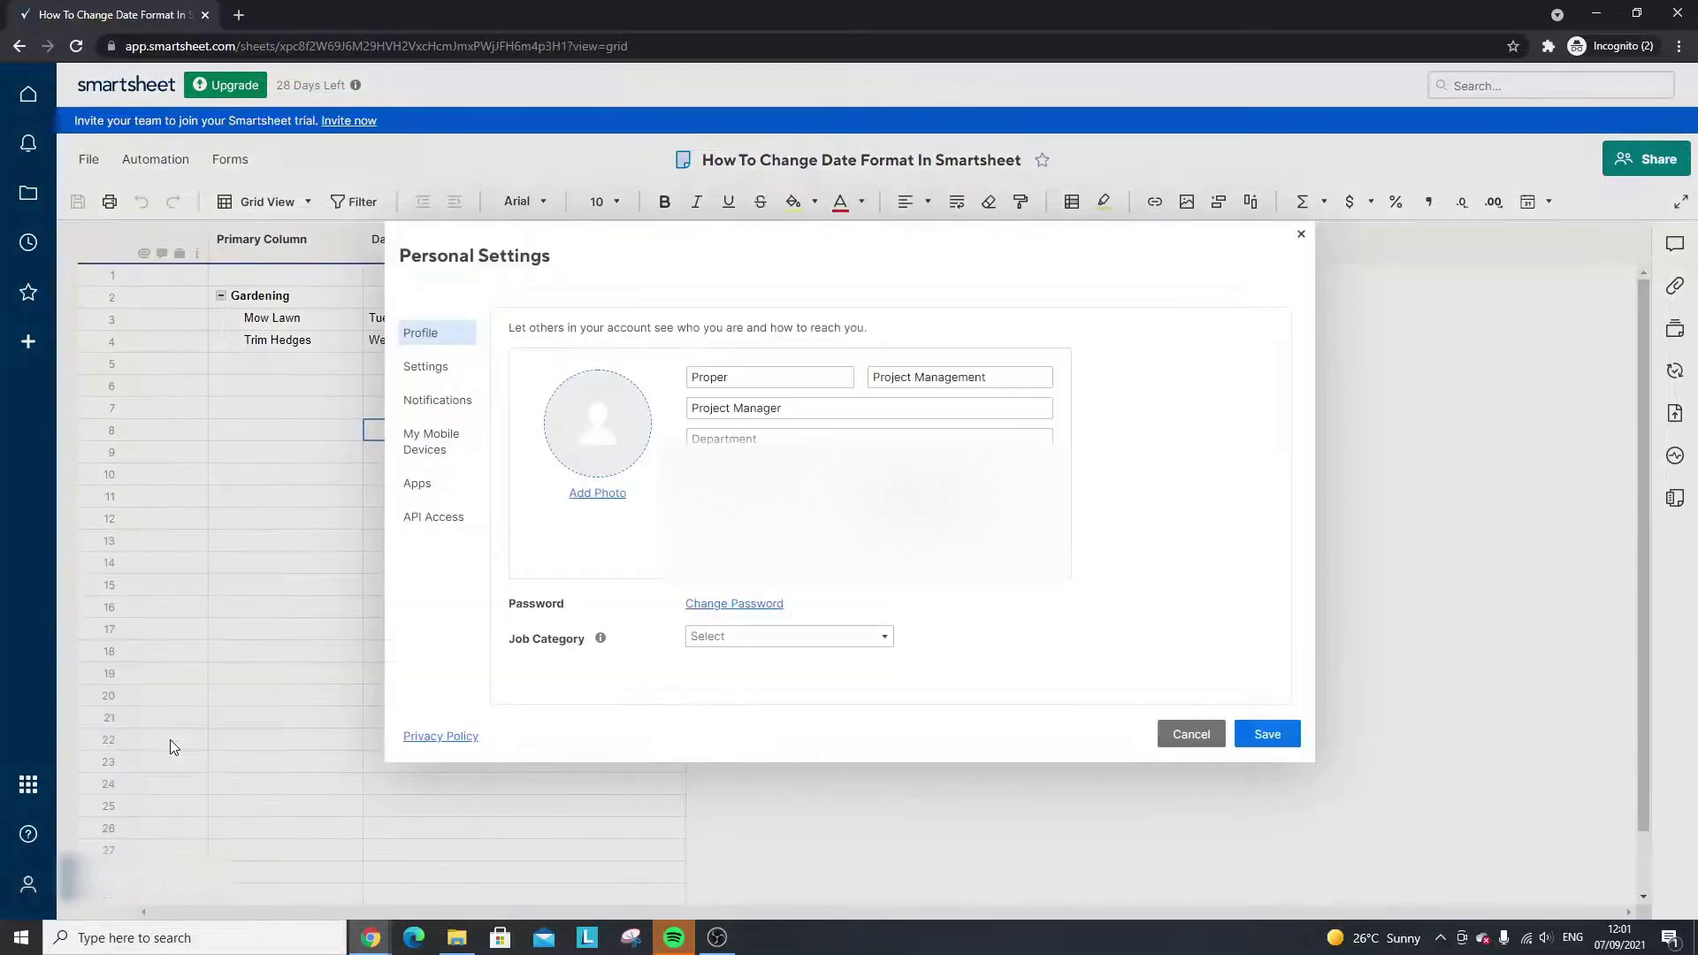
pyautogui.click(449, 372)
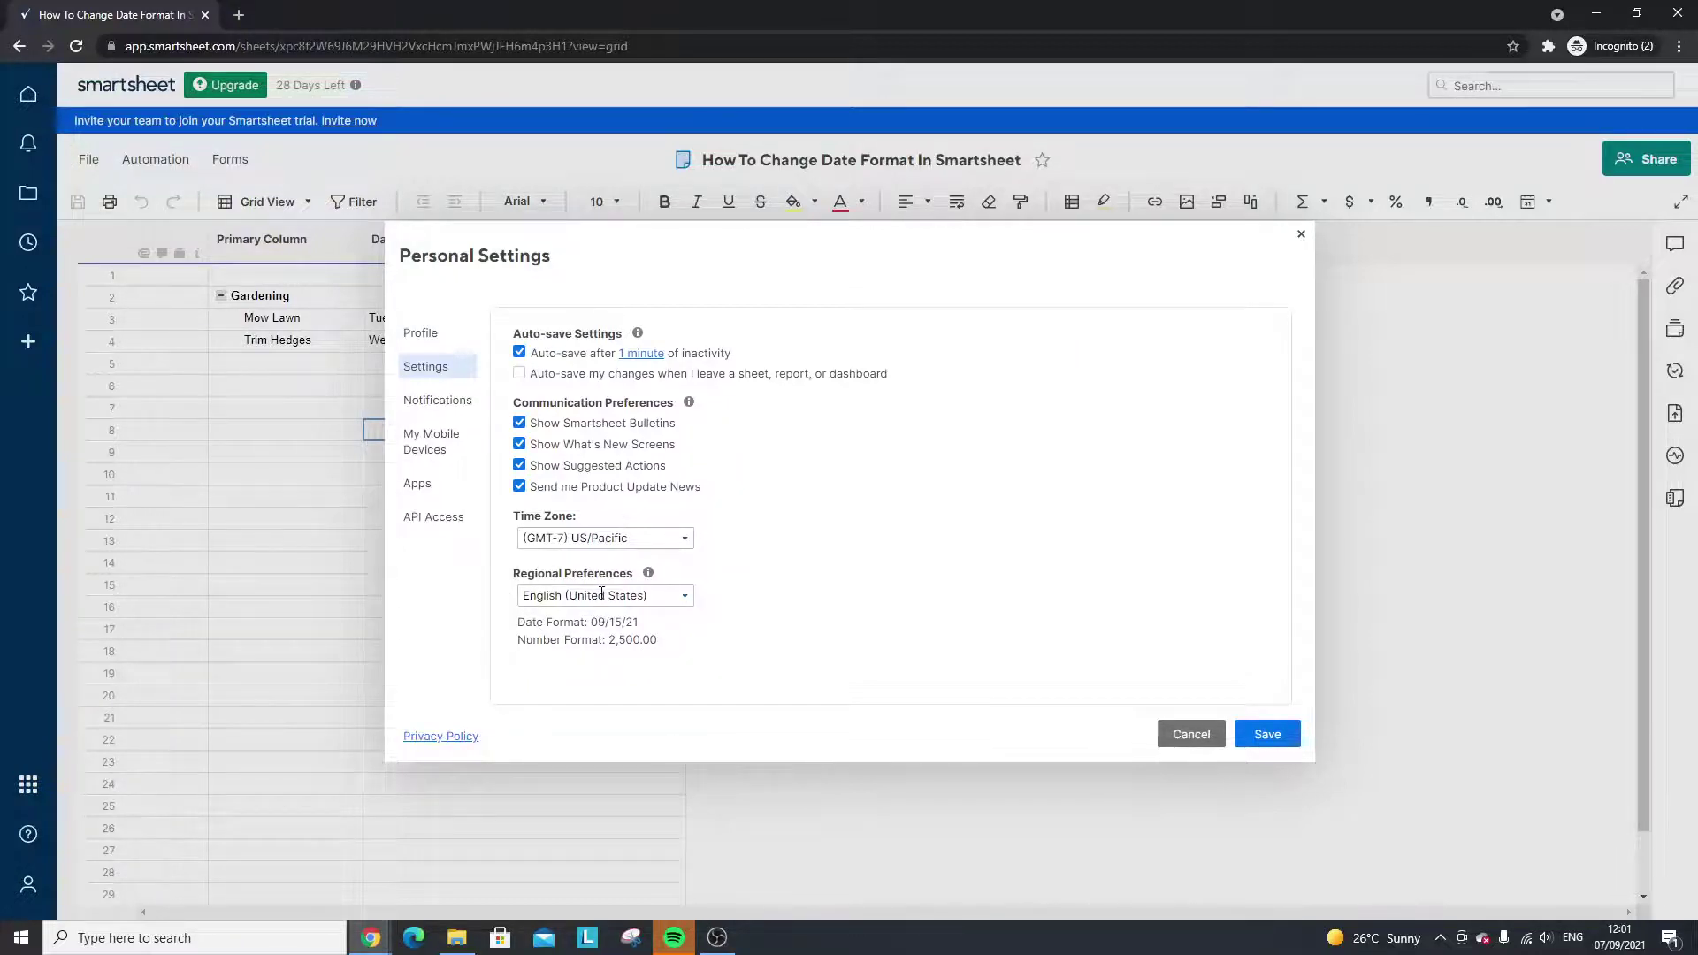
pyautogui.click(654, 594)
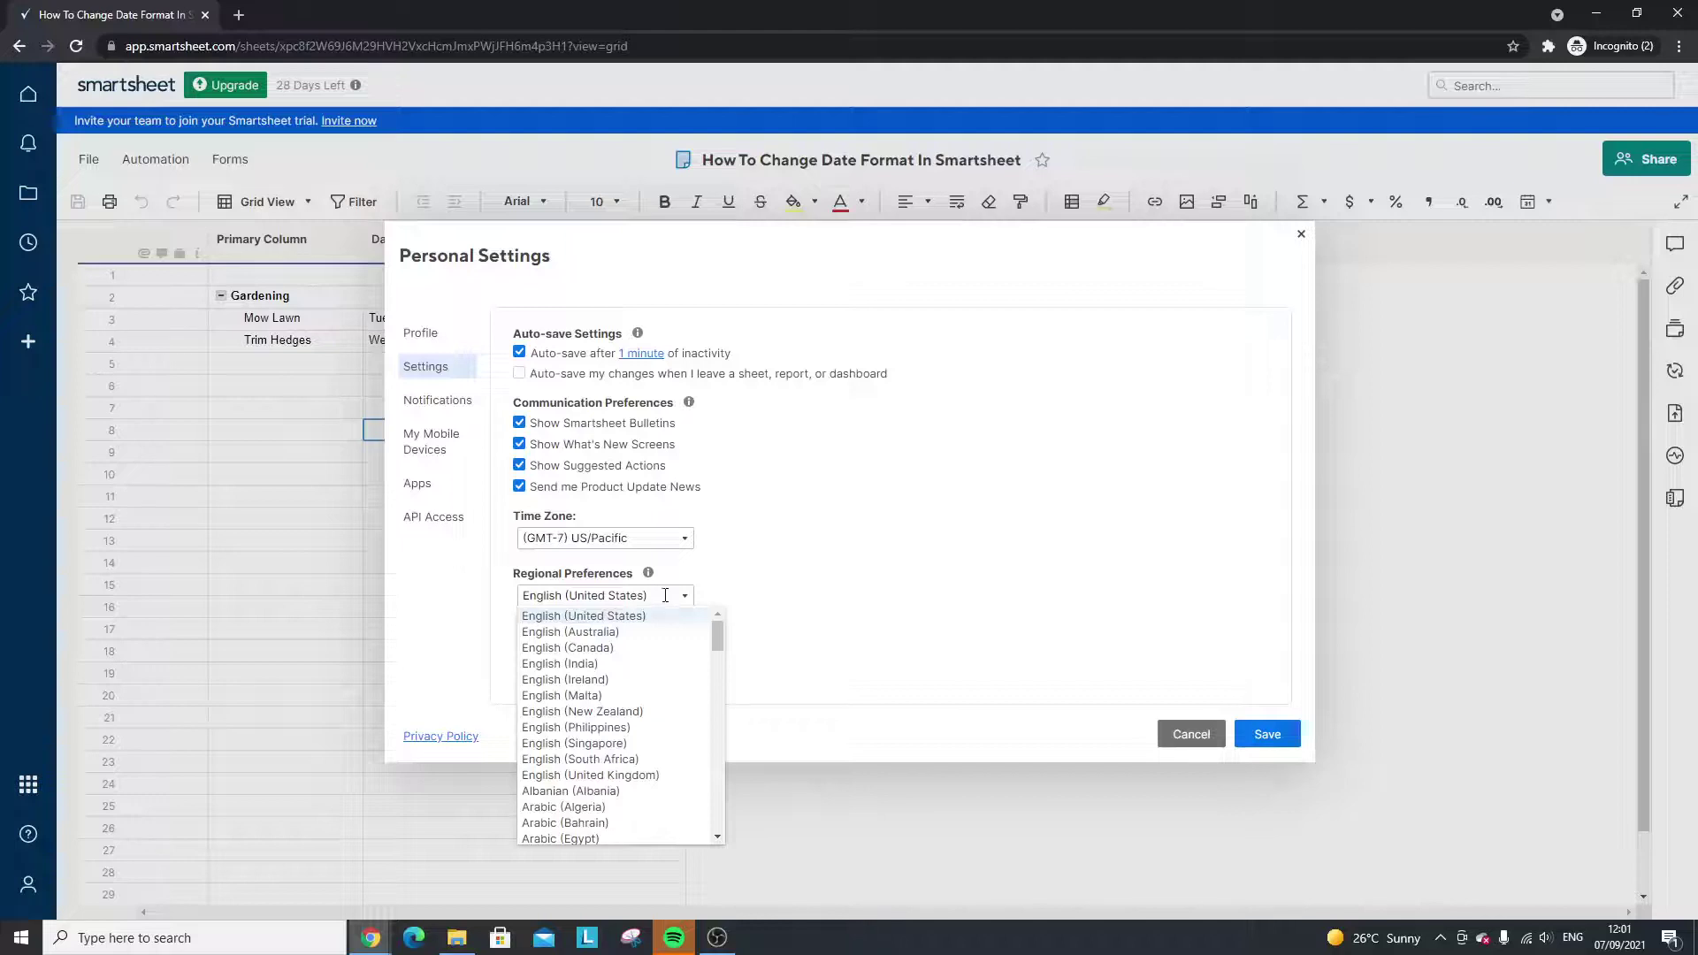
pyautogui.moveTo(716, 629); pyautogui.dragTo(796, 590)
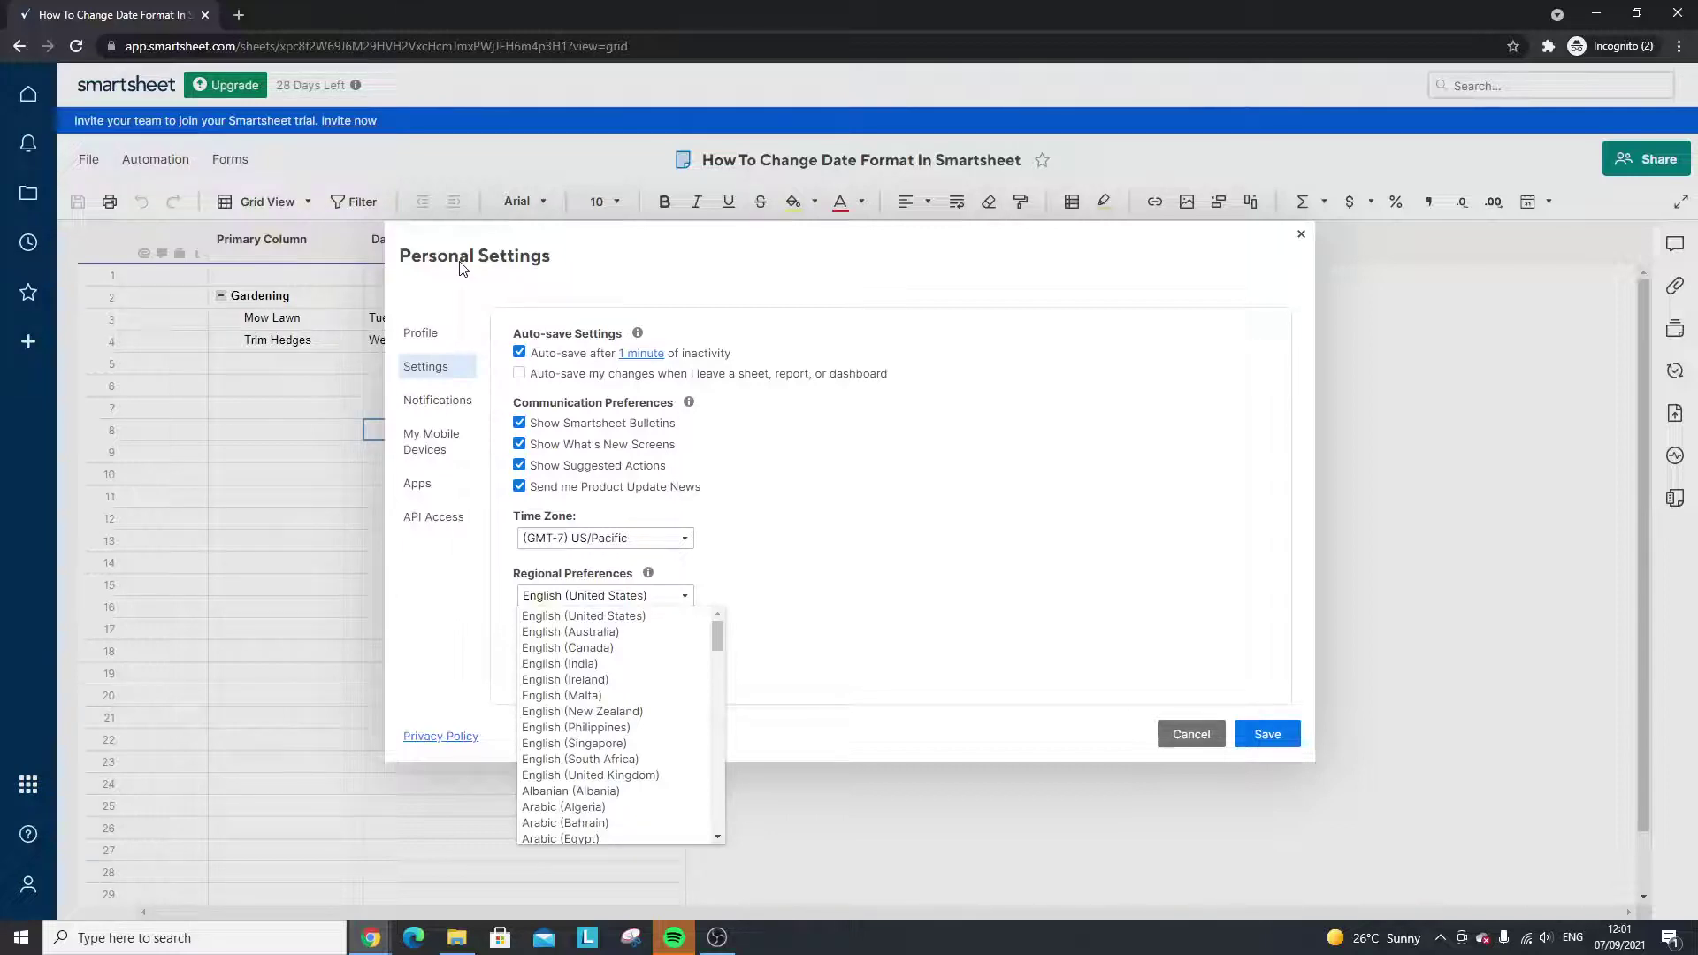
pyautogui.click(650, 617)
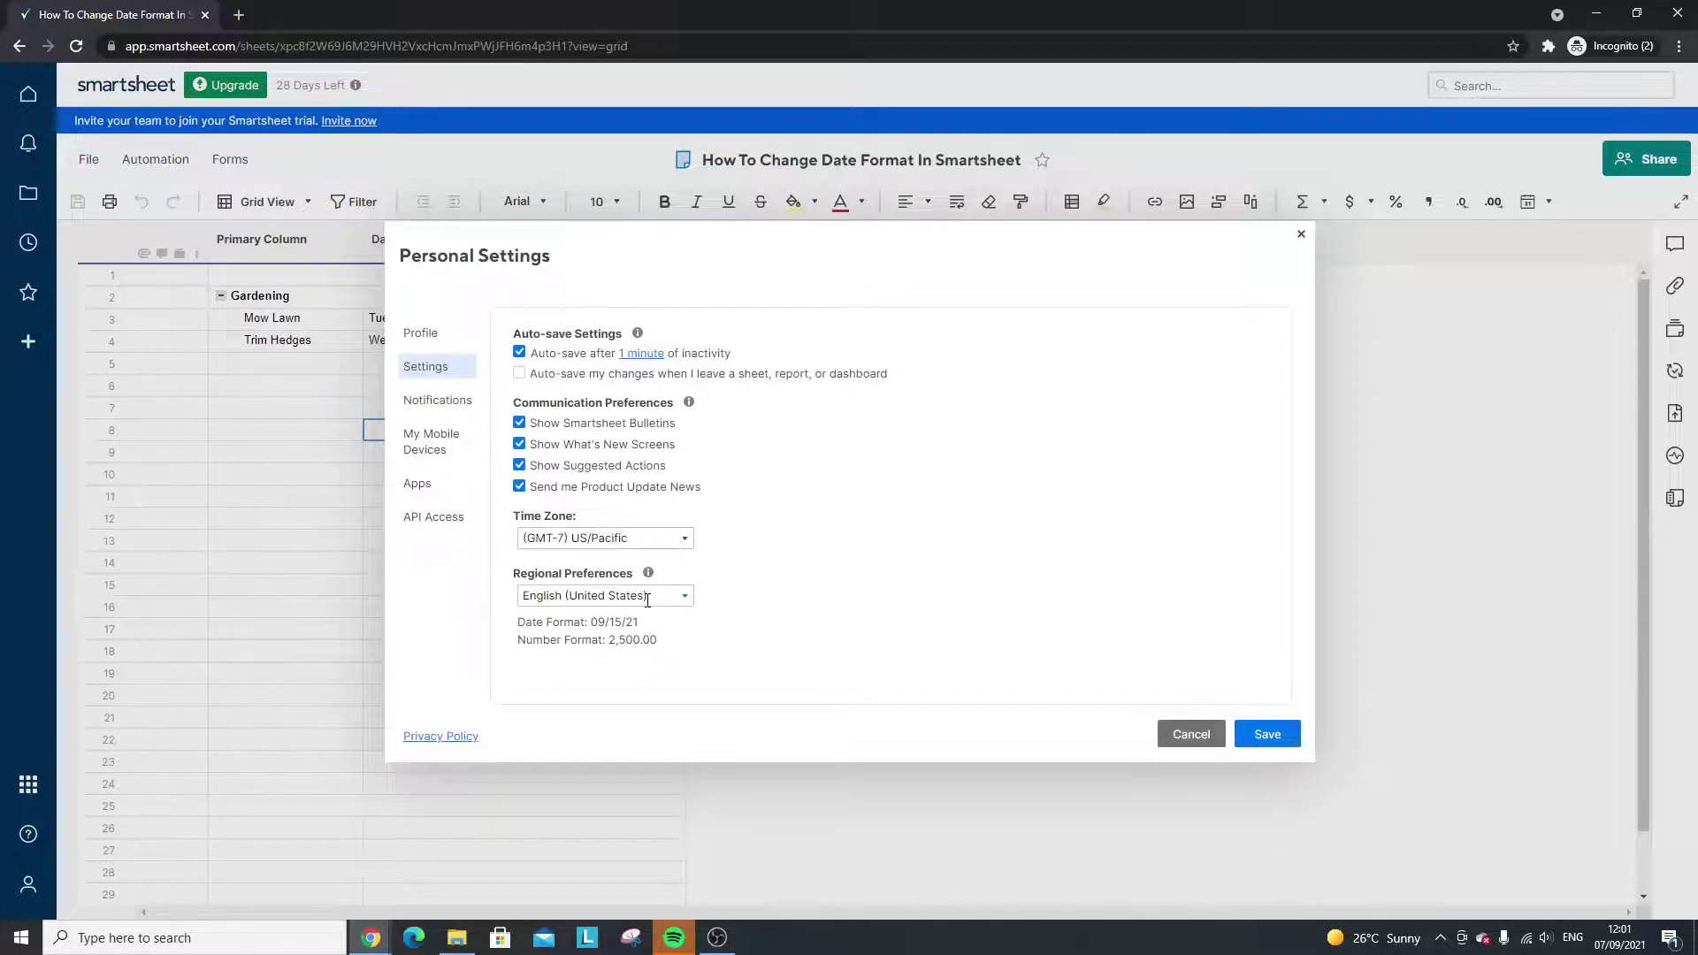
pyautogui.click(647, 599)
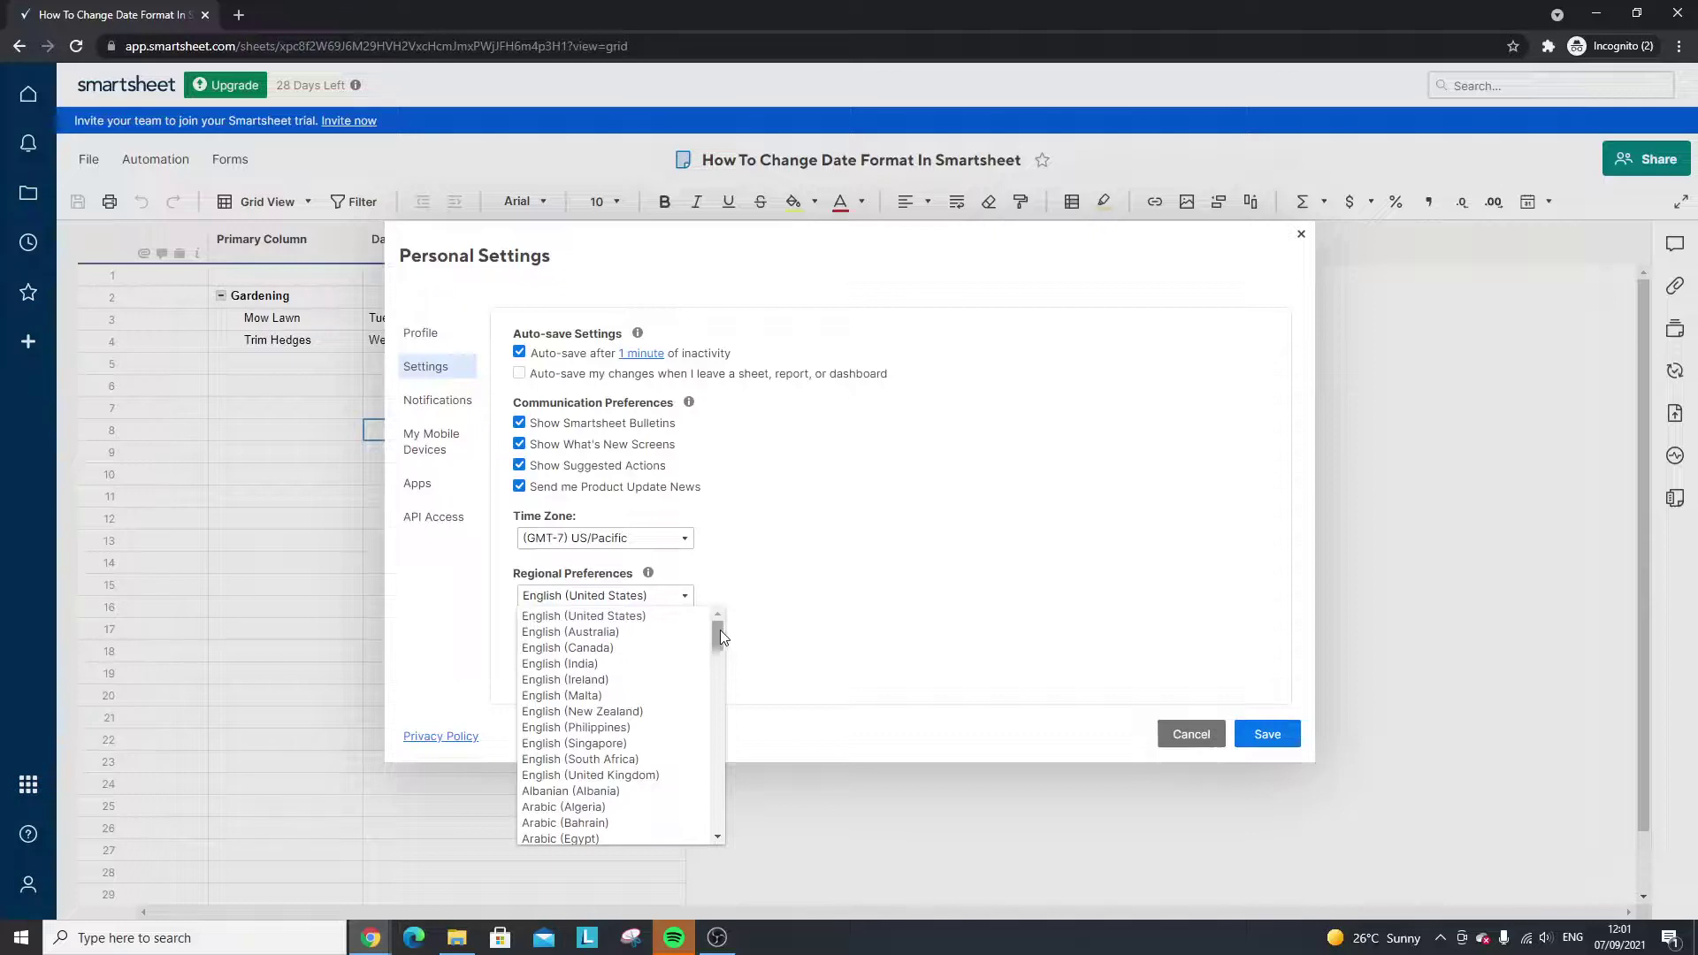
pyautogui.click(447, 367)
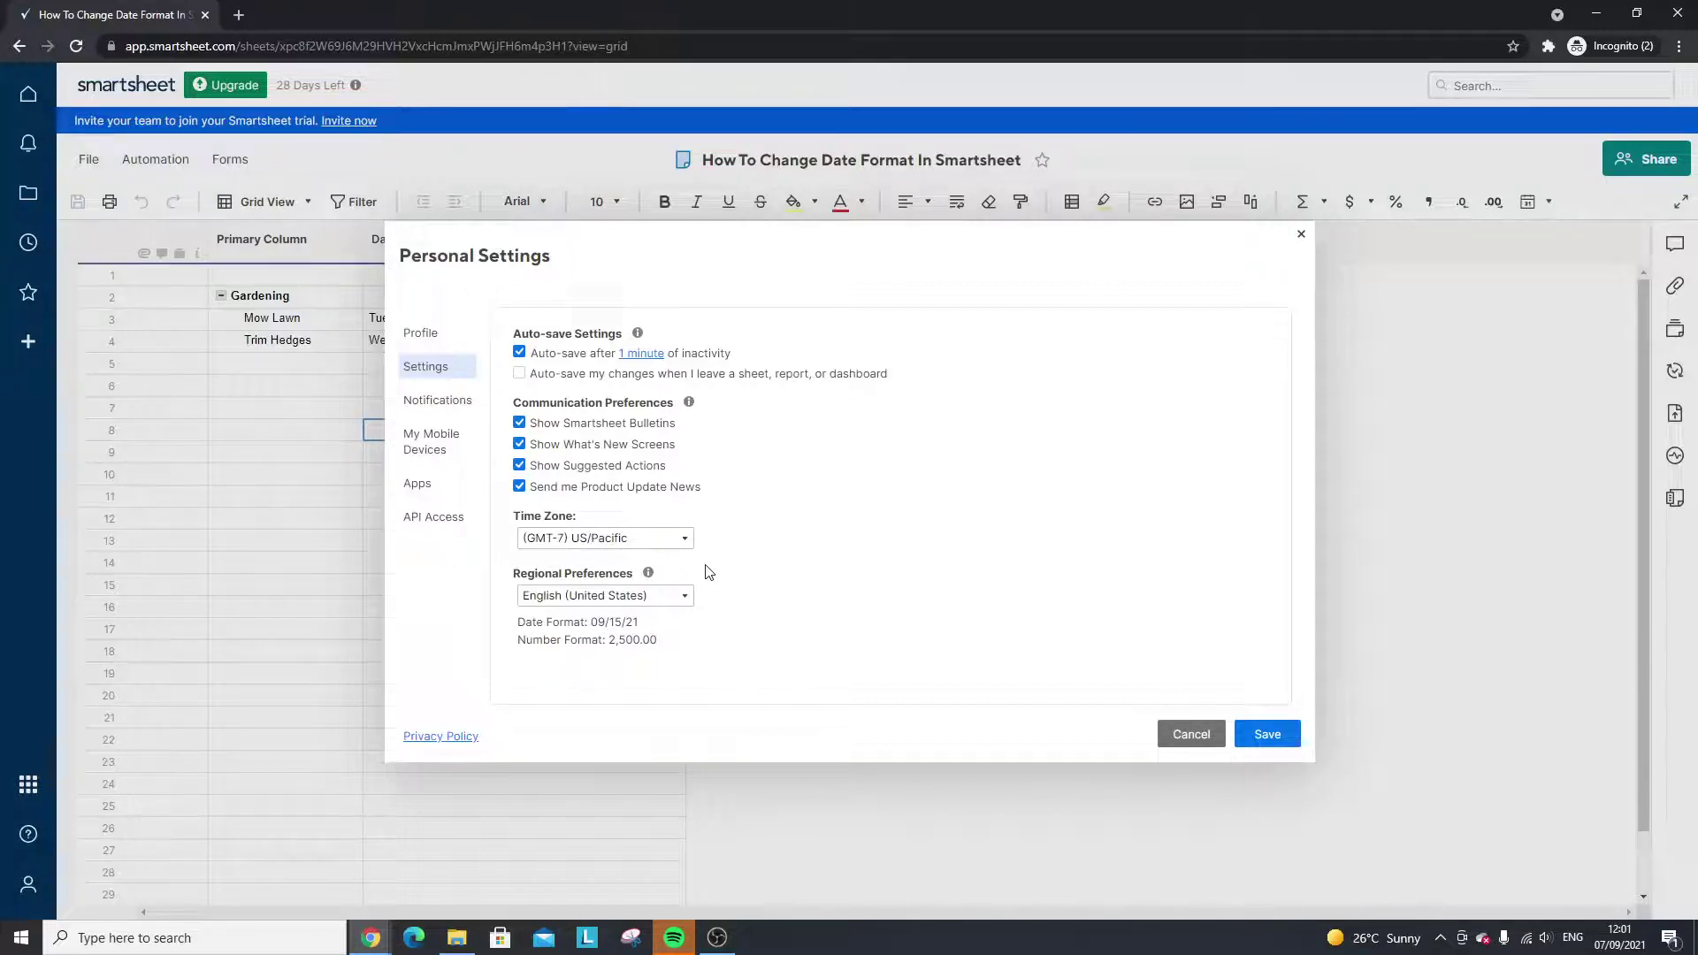
pyautogui.click(688, 596)
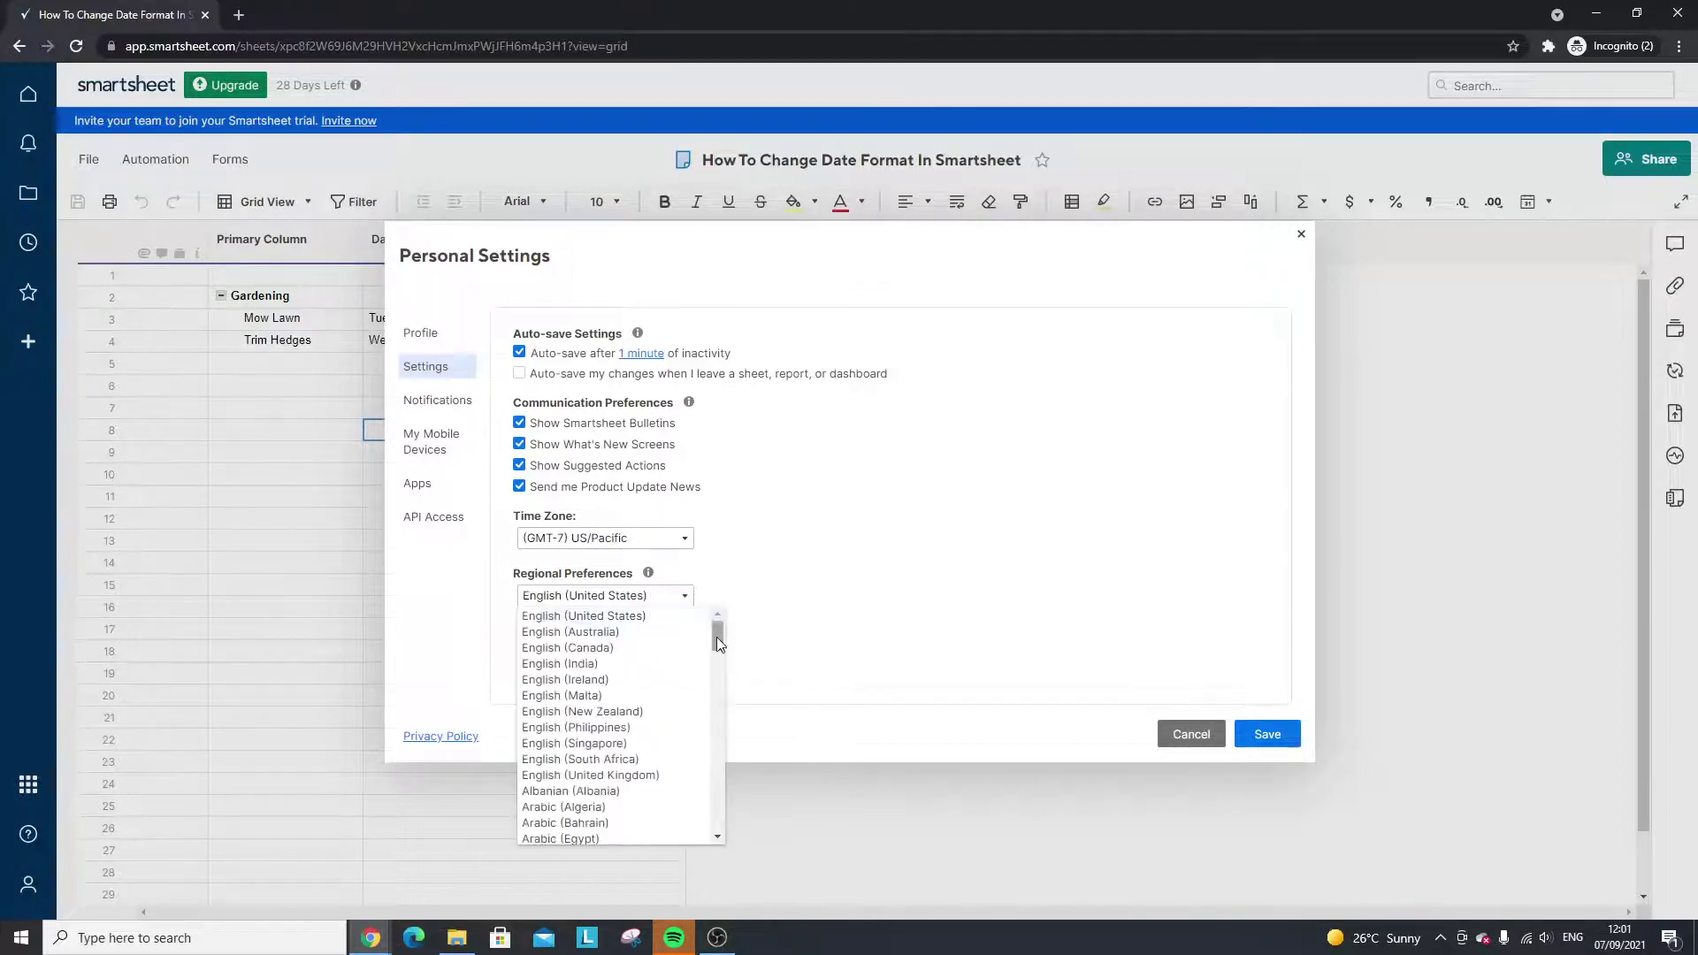
pyautogui.click(652, 777)
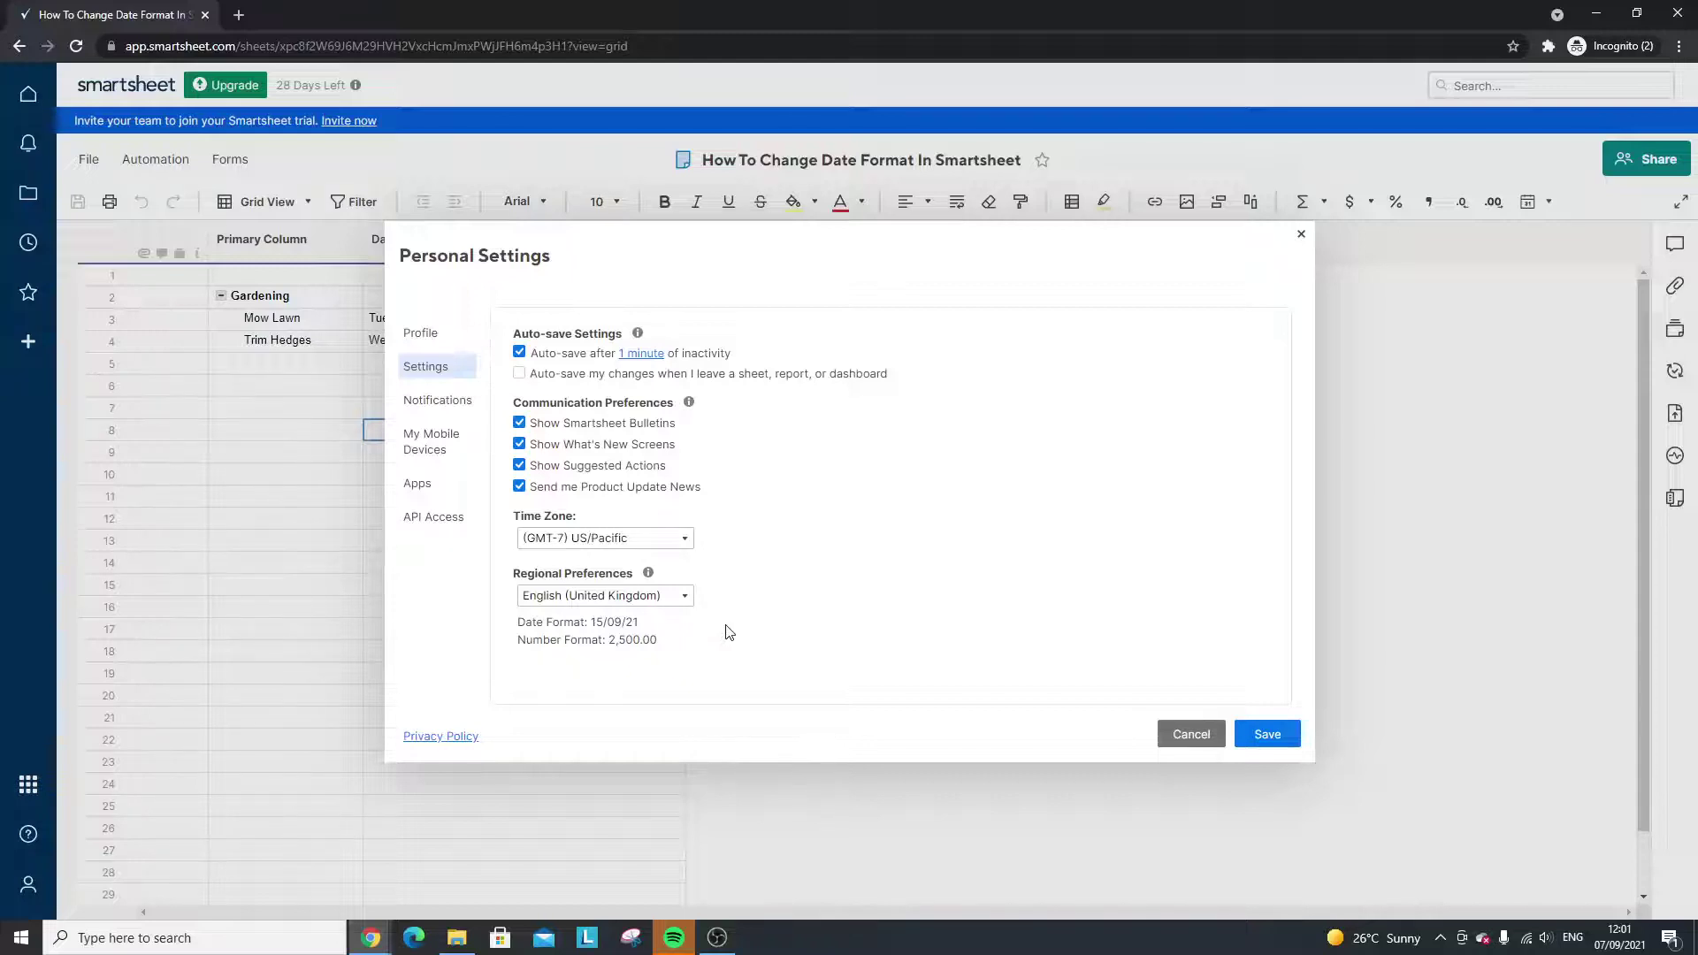
pyautogui.click(1264, 739)
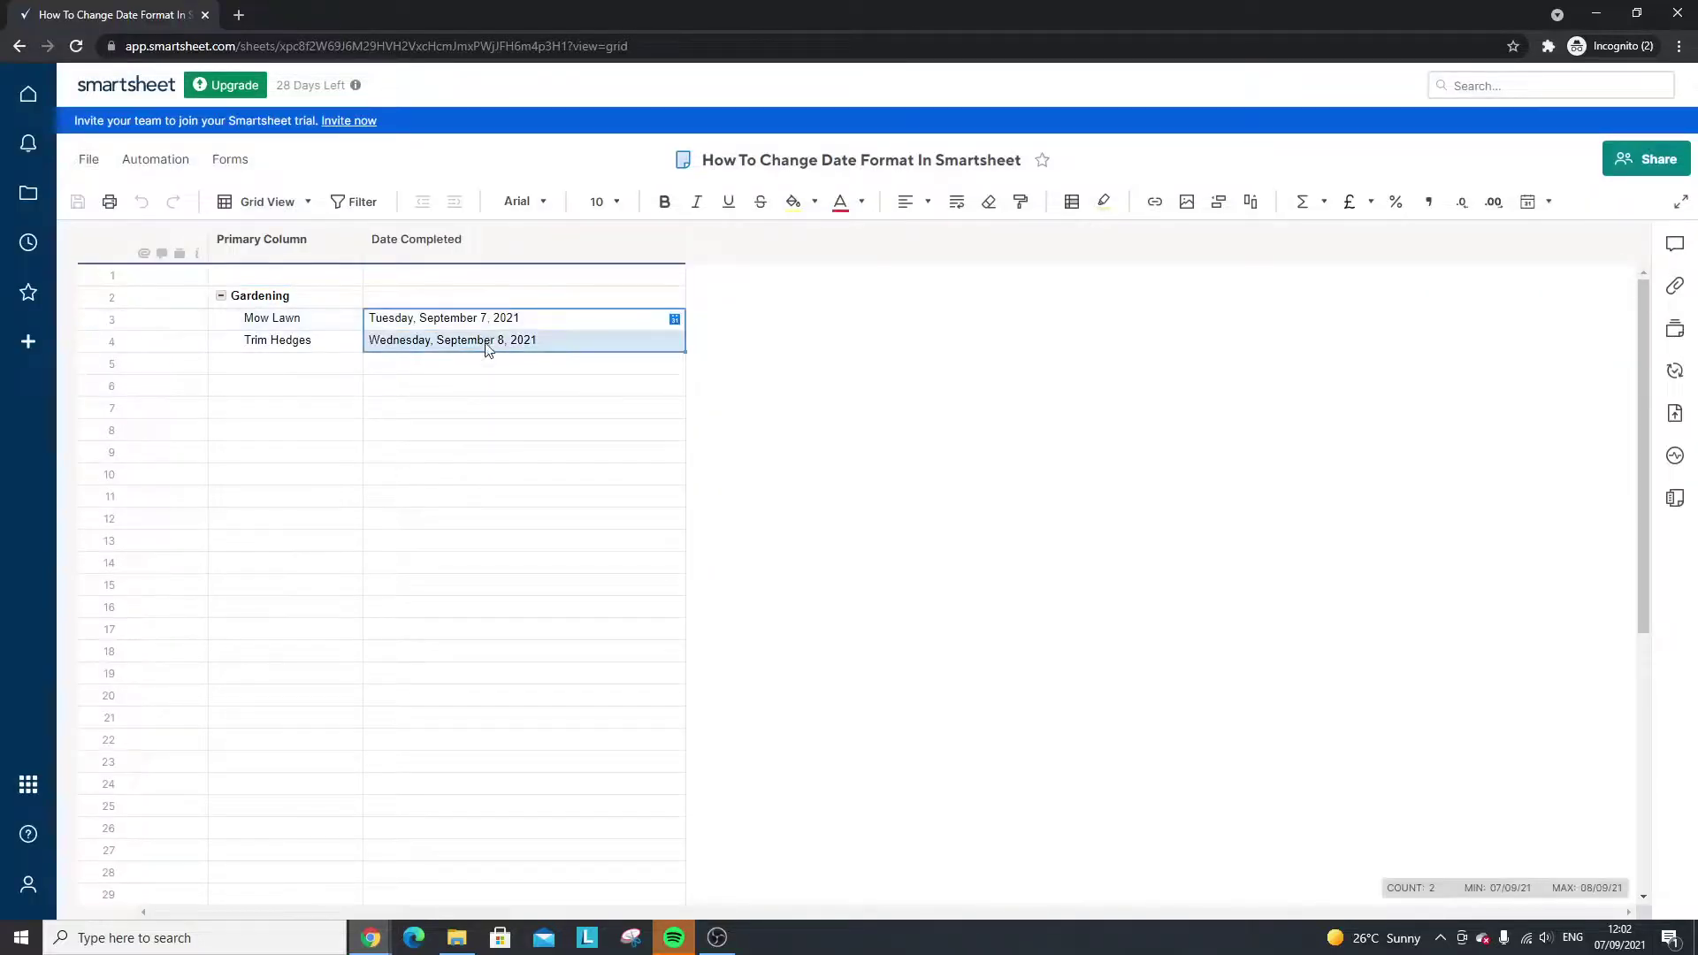
# - Apply the 26/04/18 date format to the completion dates and save the sheet
pyautogui.click(1549, 202)
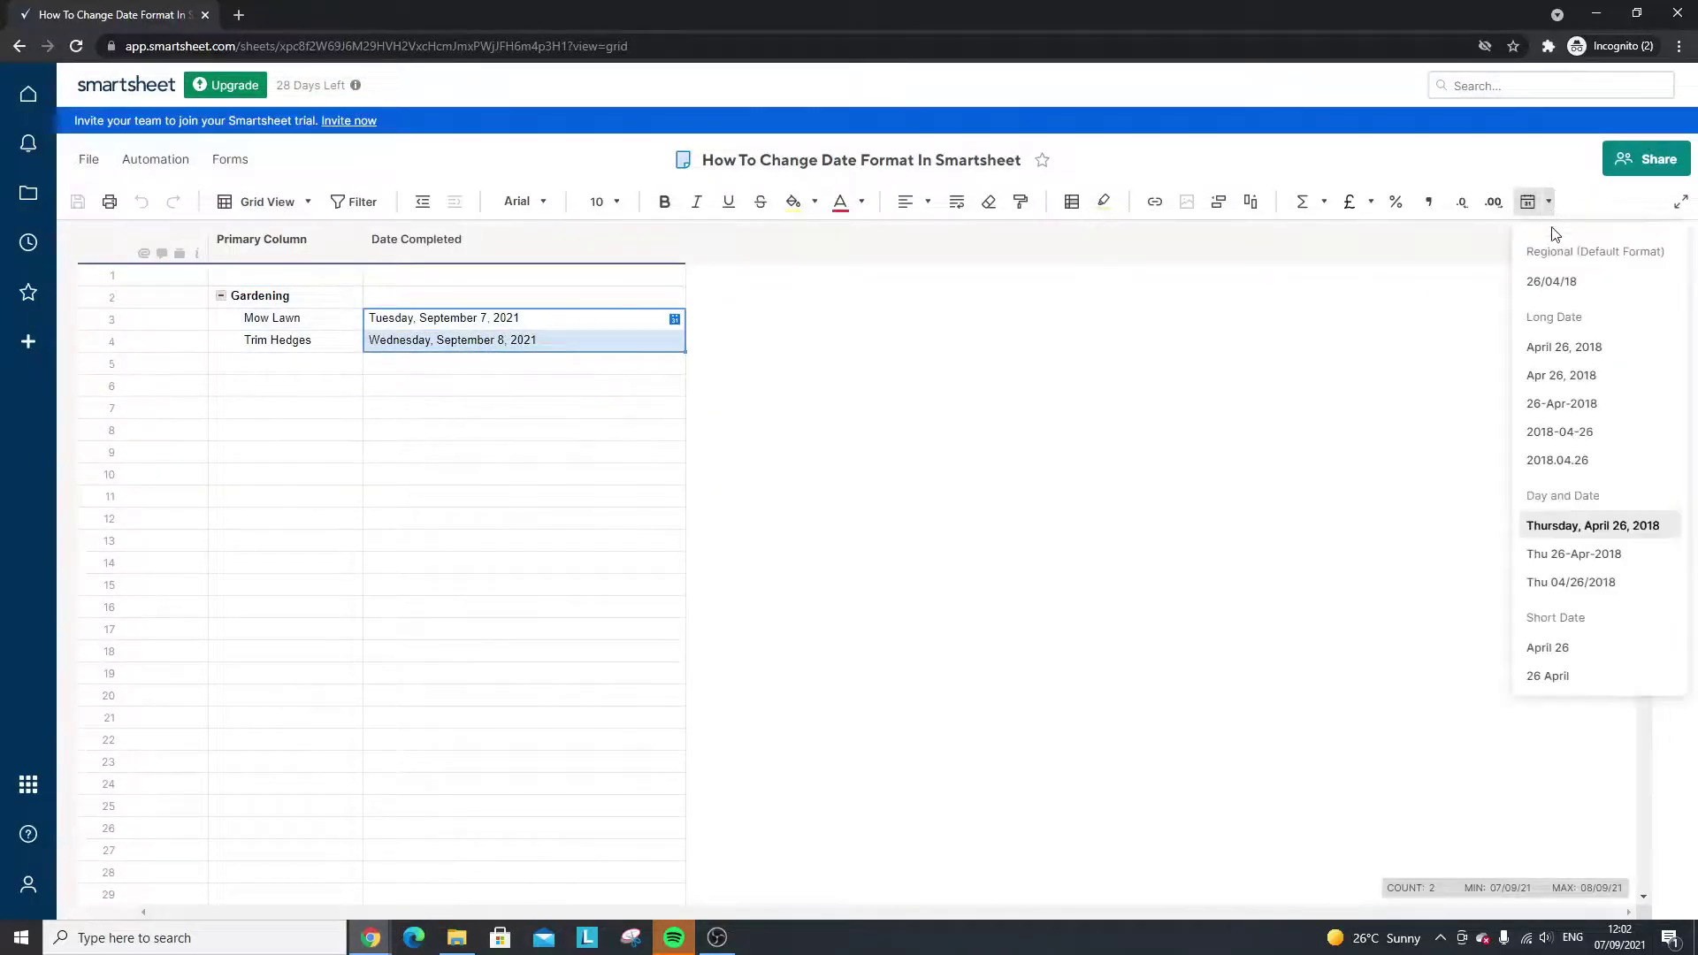
pyautogui.click(1583, 284)
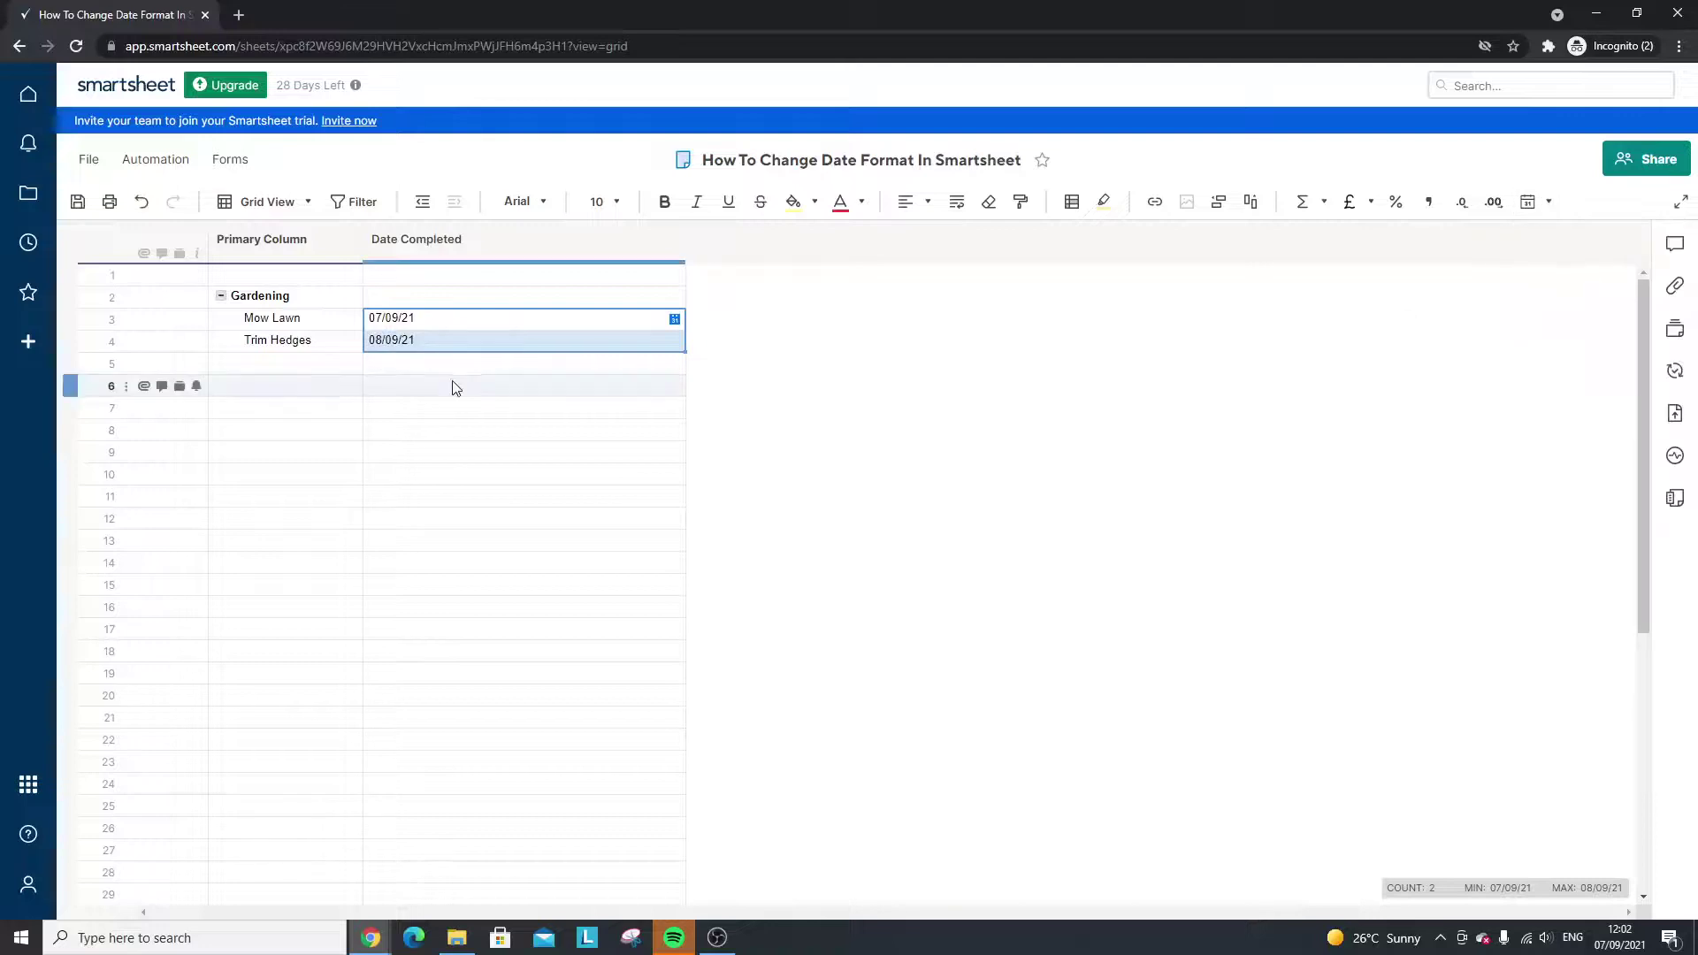
pyautogui.click(378, 317)
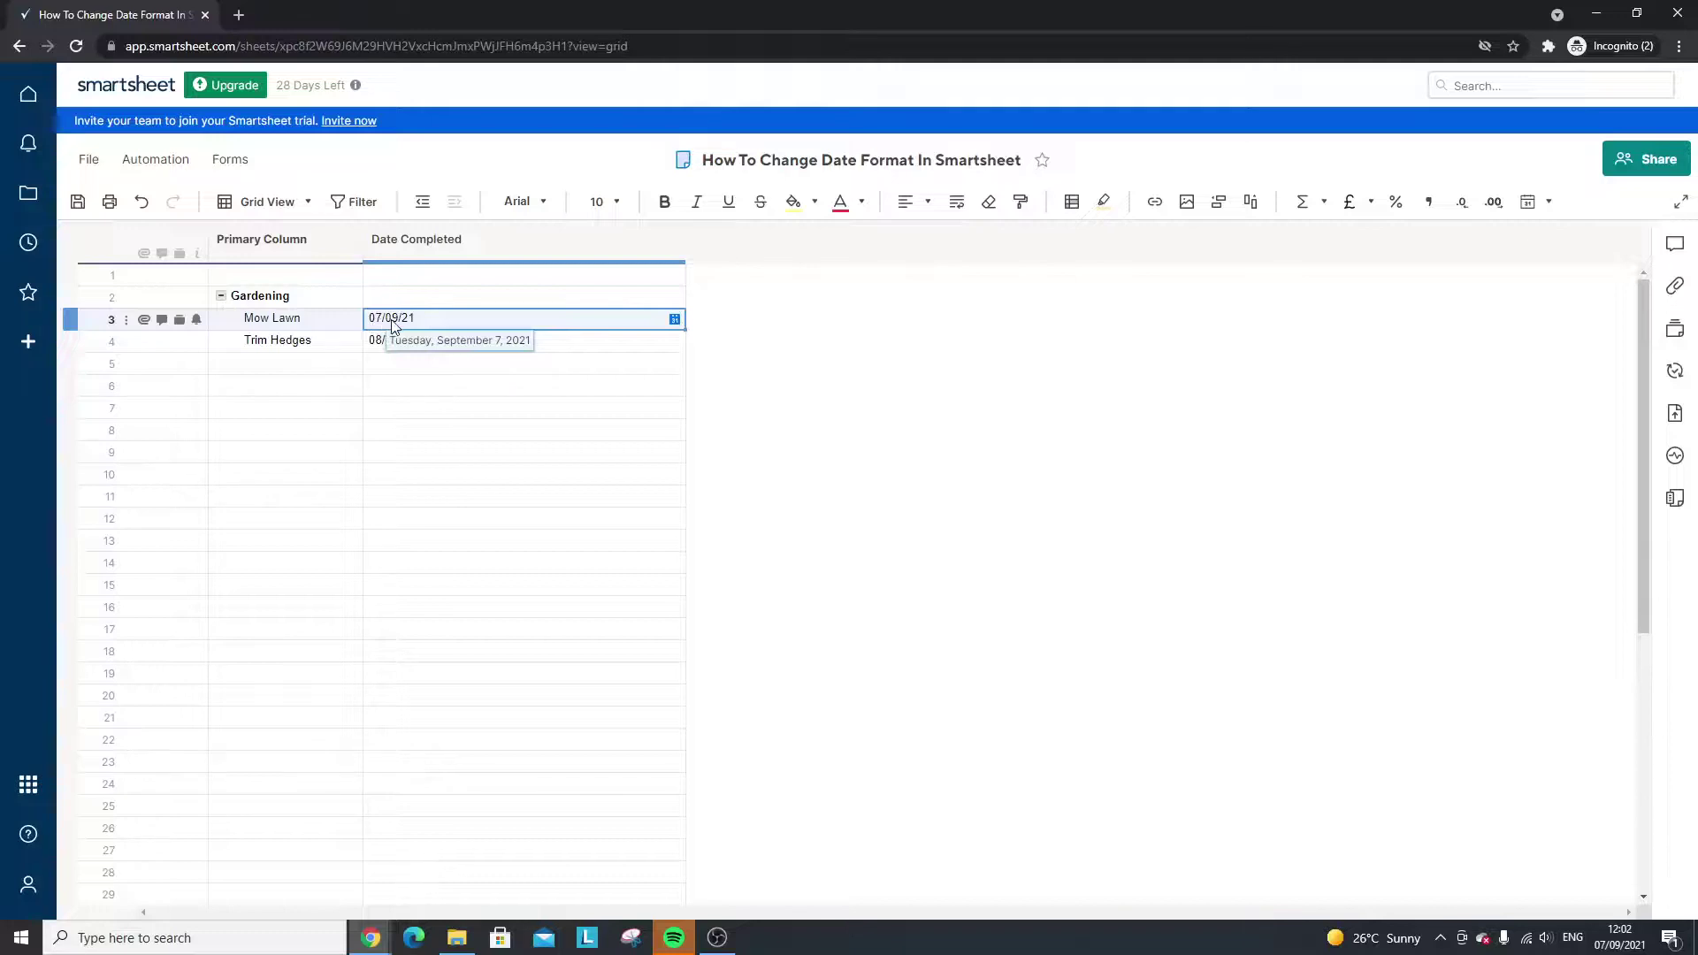
pyautogui.click(78, 201)
# - Switch Regional Preferences back to English (United States) in Personal Settings and save
pyautogui.click(29, 884)
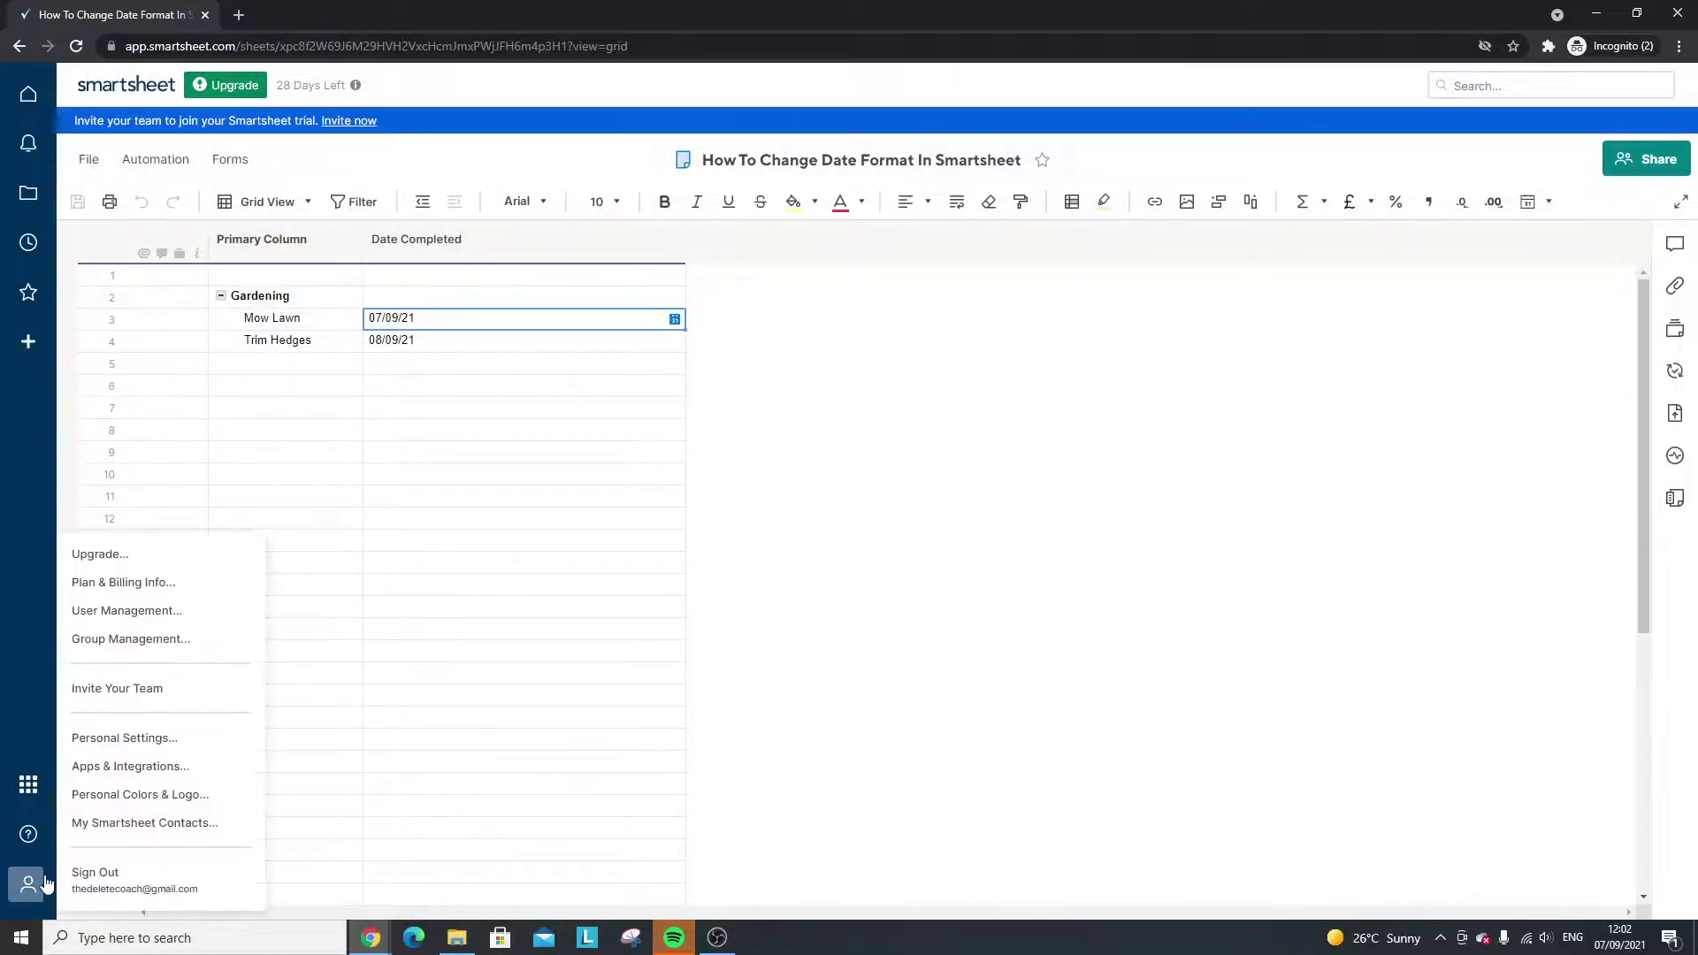
pyautogui.click(133, 738)
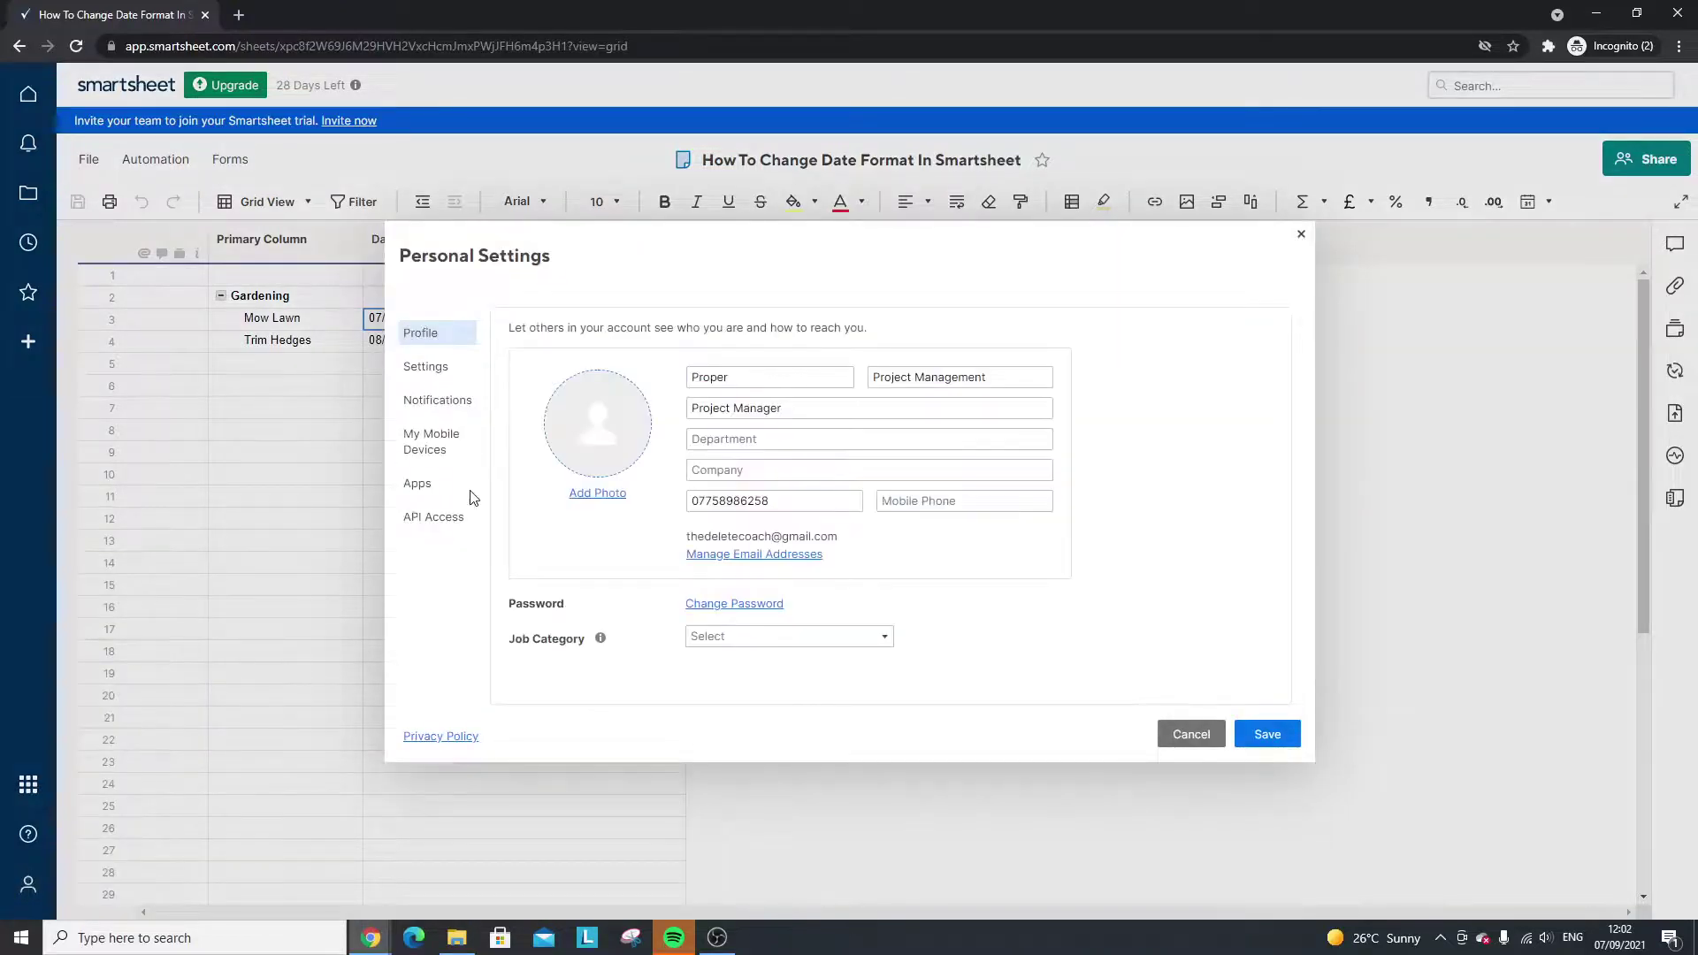
pyautogui.click(438, 368)
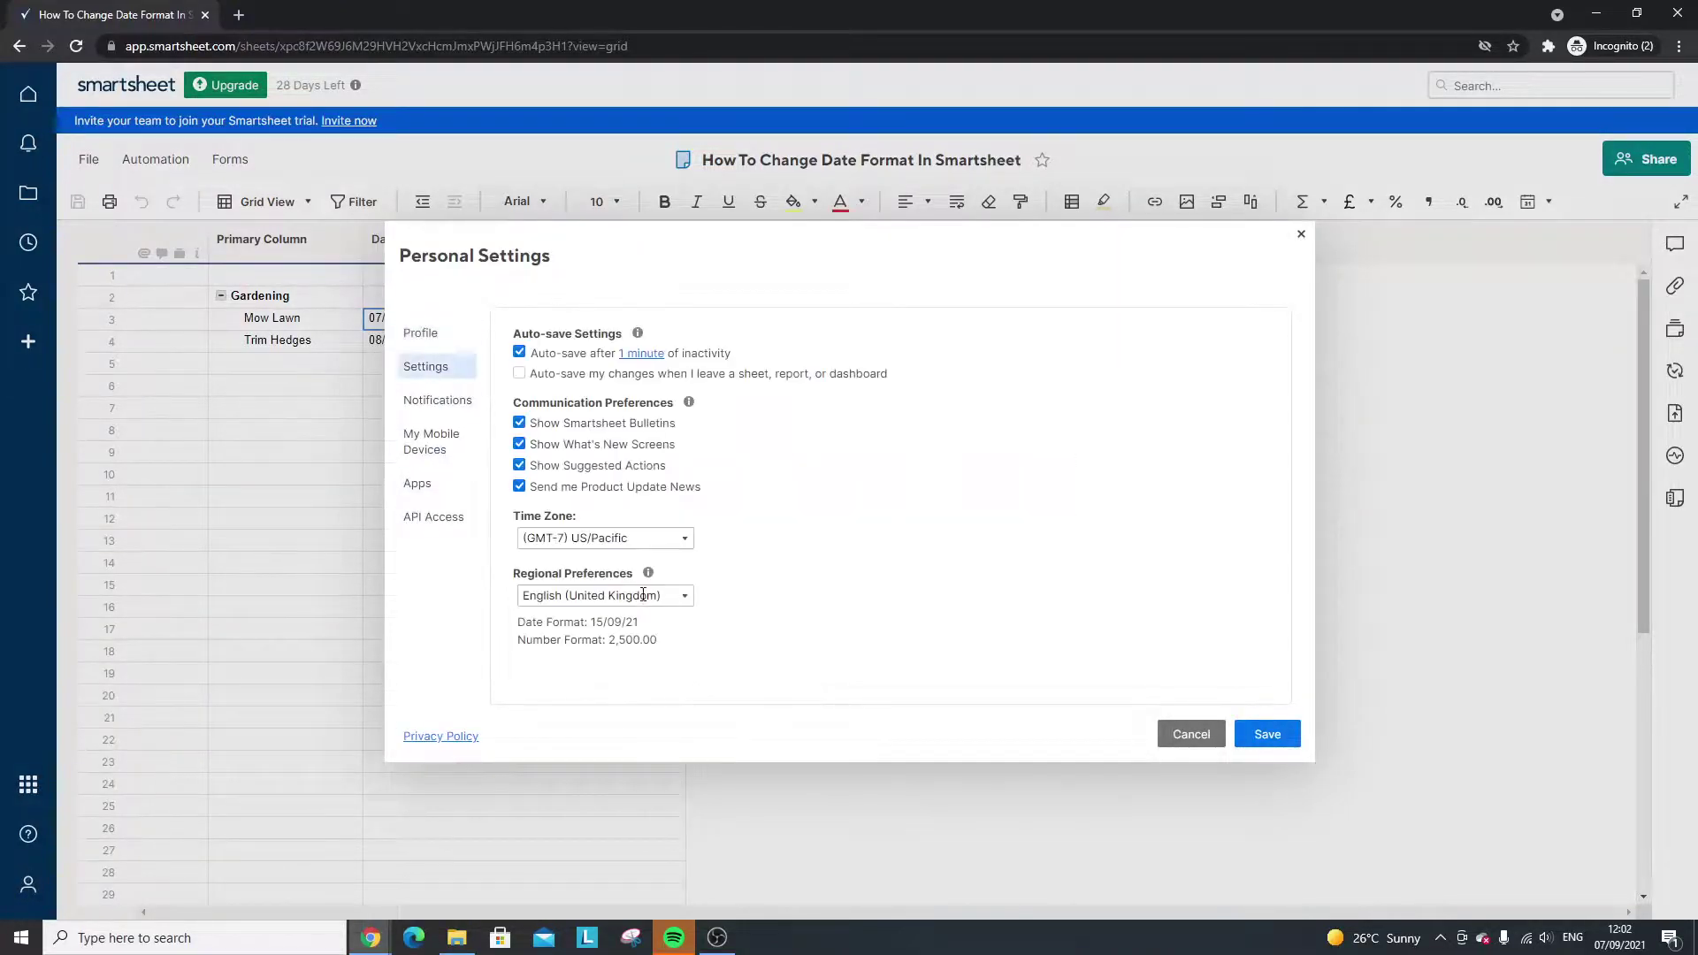
pyautogui.click(648, 595)
pyautogui.click(639, 616)
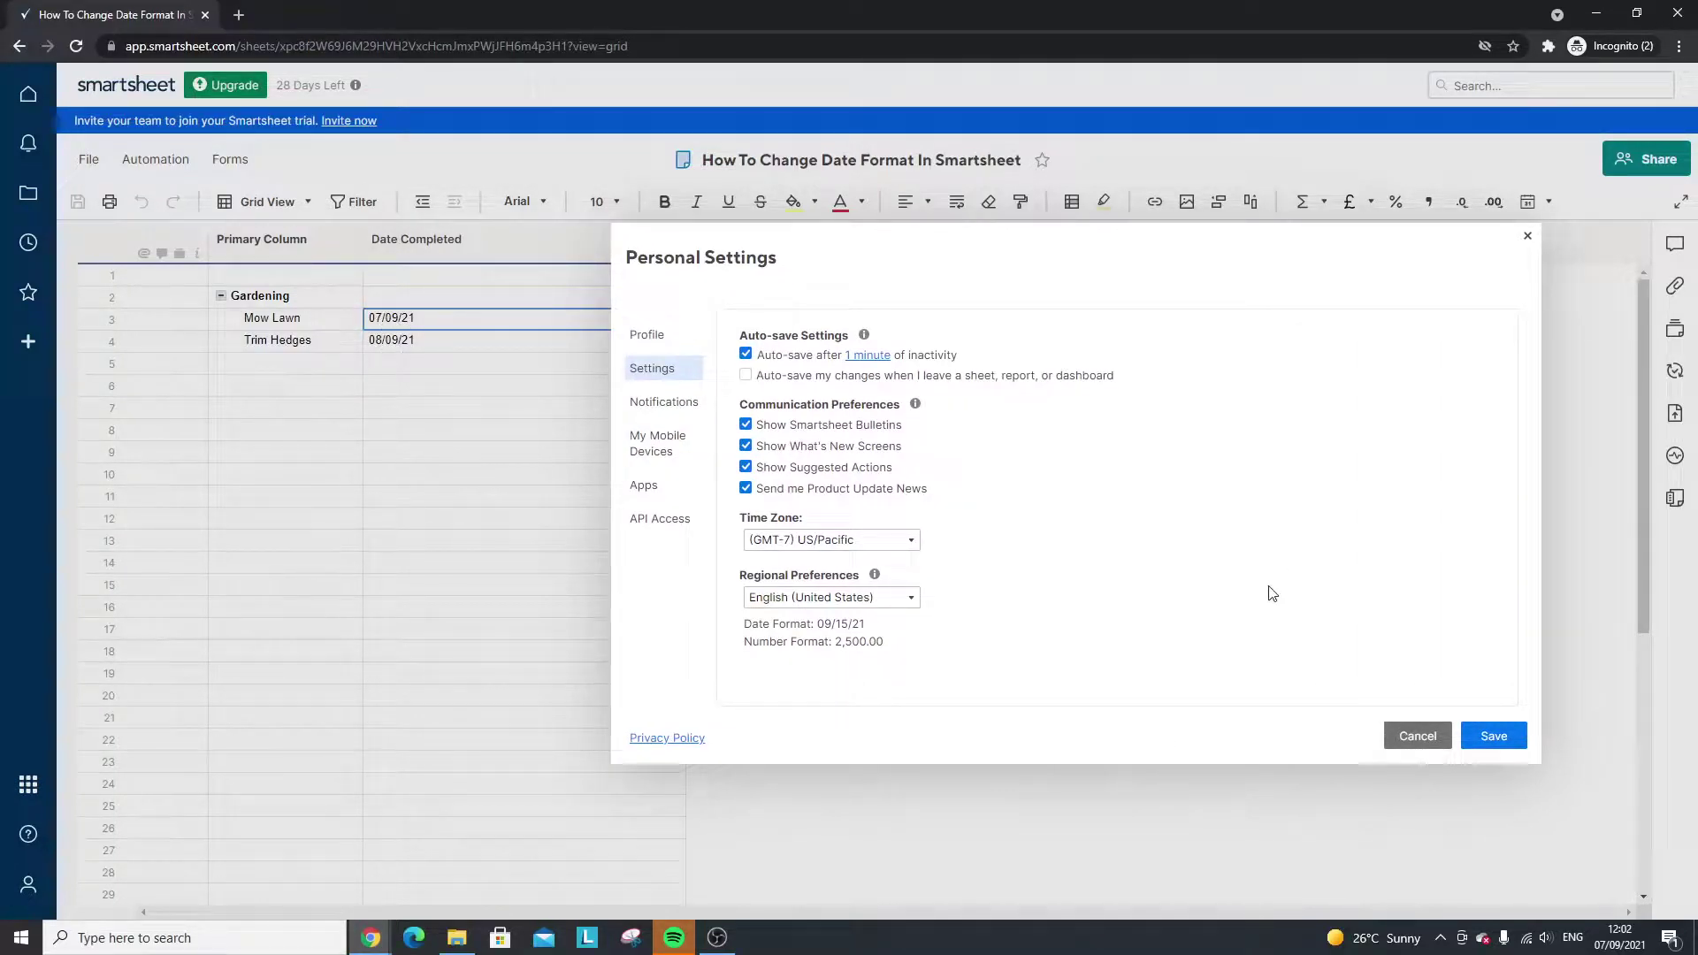
pyautogui.click(1482, 740)
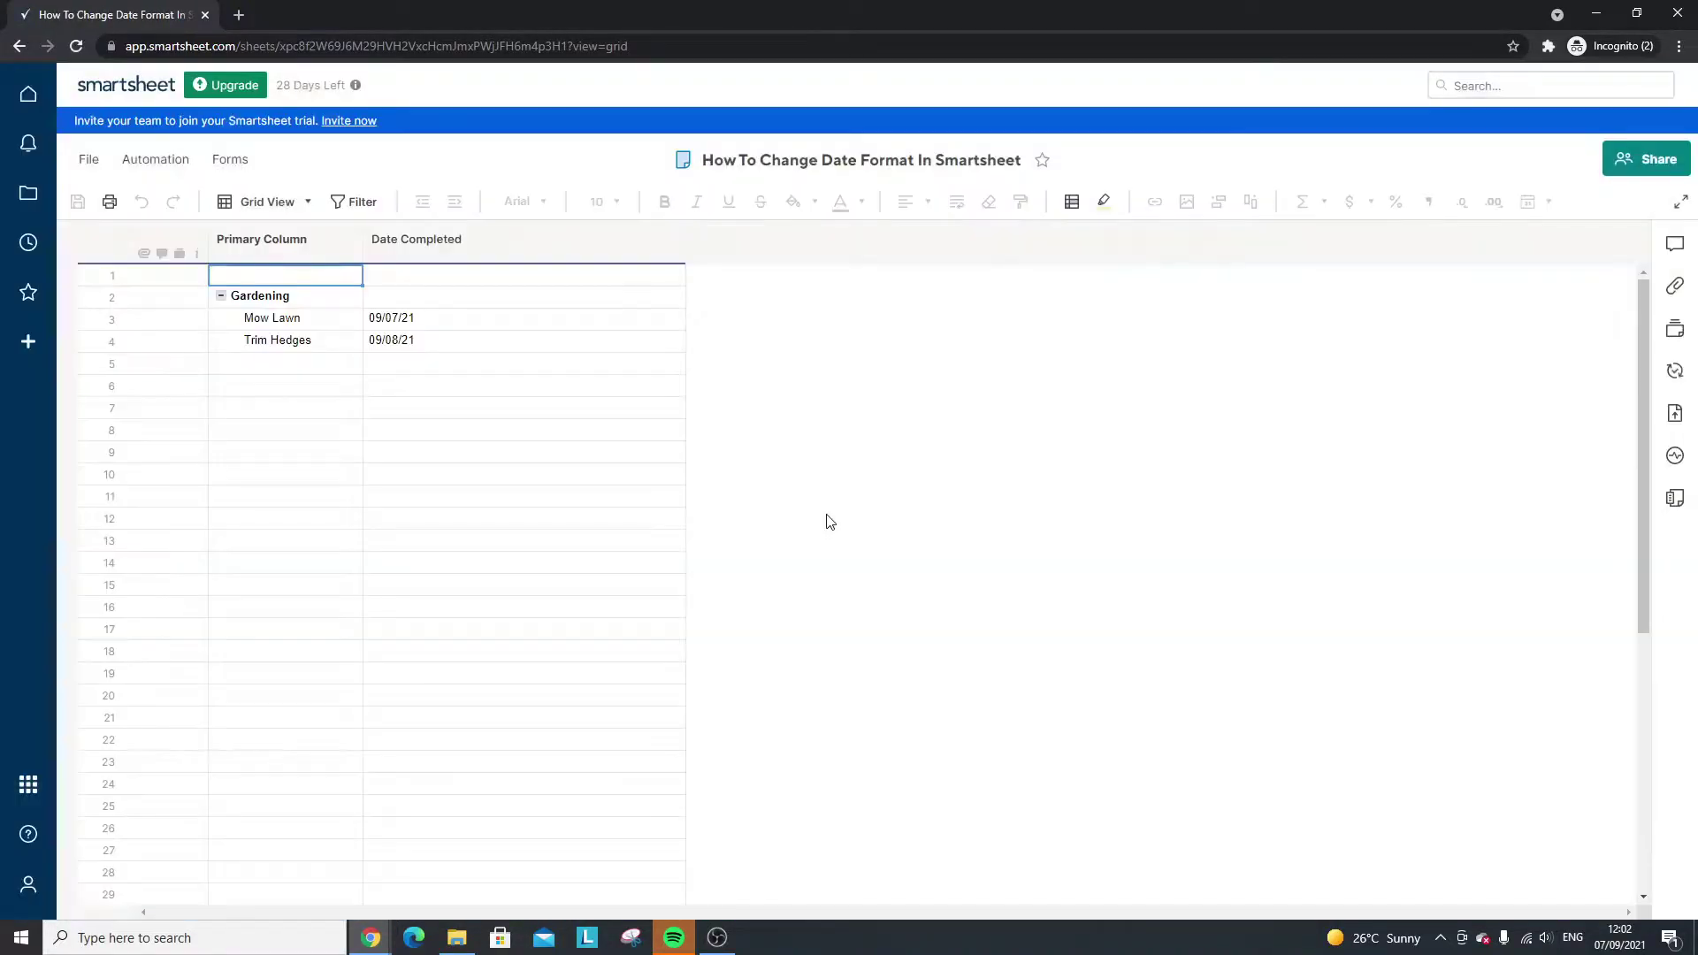
# - Select the reloaded completion dates and check the date format list without changing it
pyautogui.moveTo(376, 319); pyautogui.dragTo(375, 342)
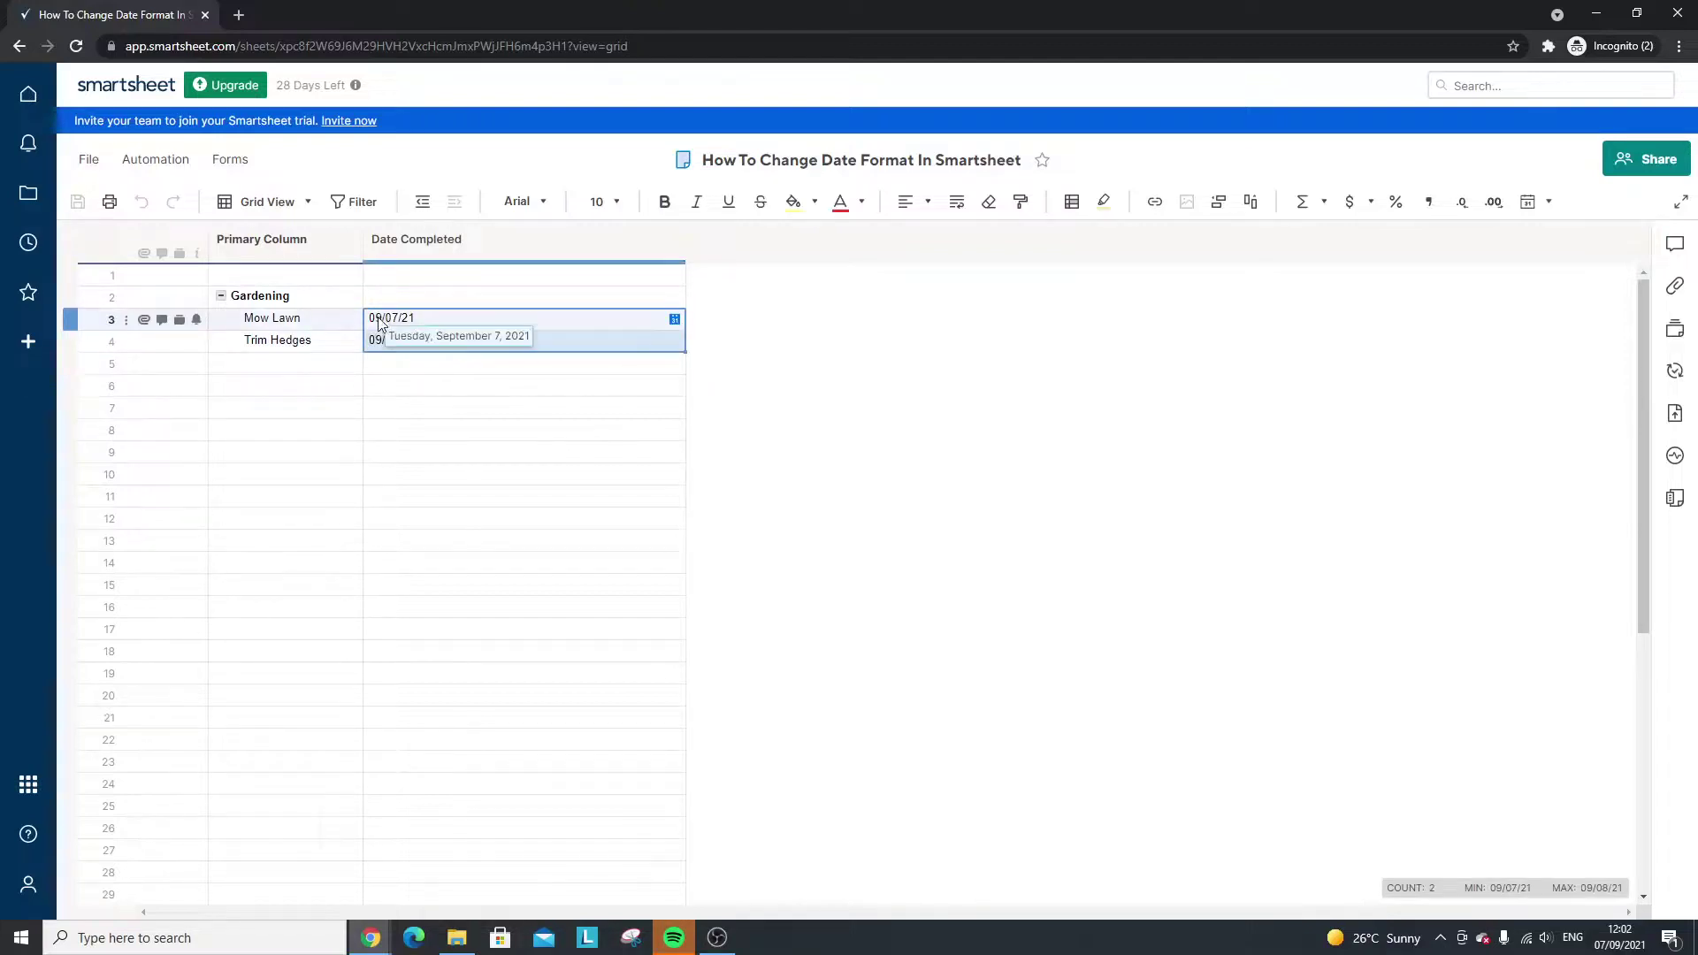
pyautogui.click(434, 386)
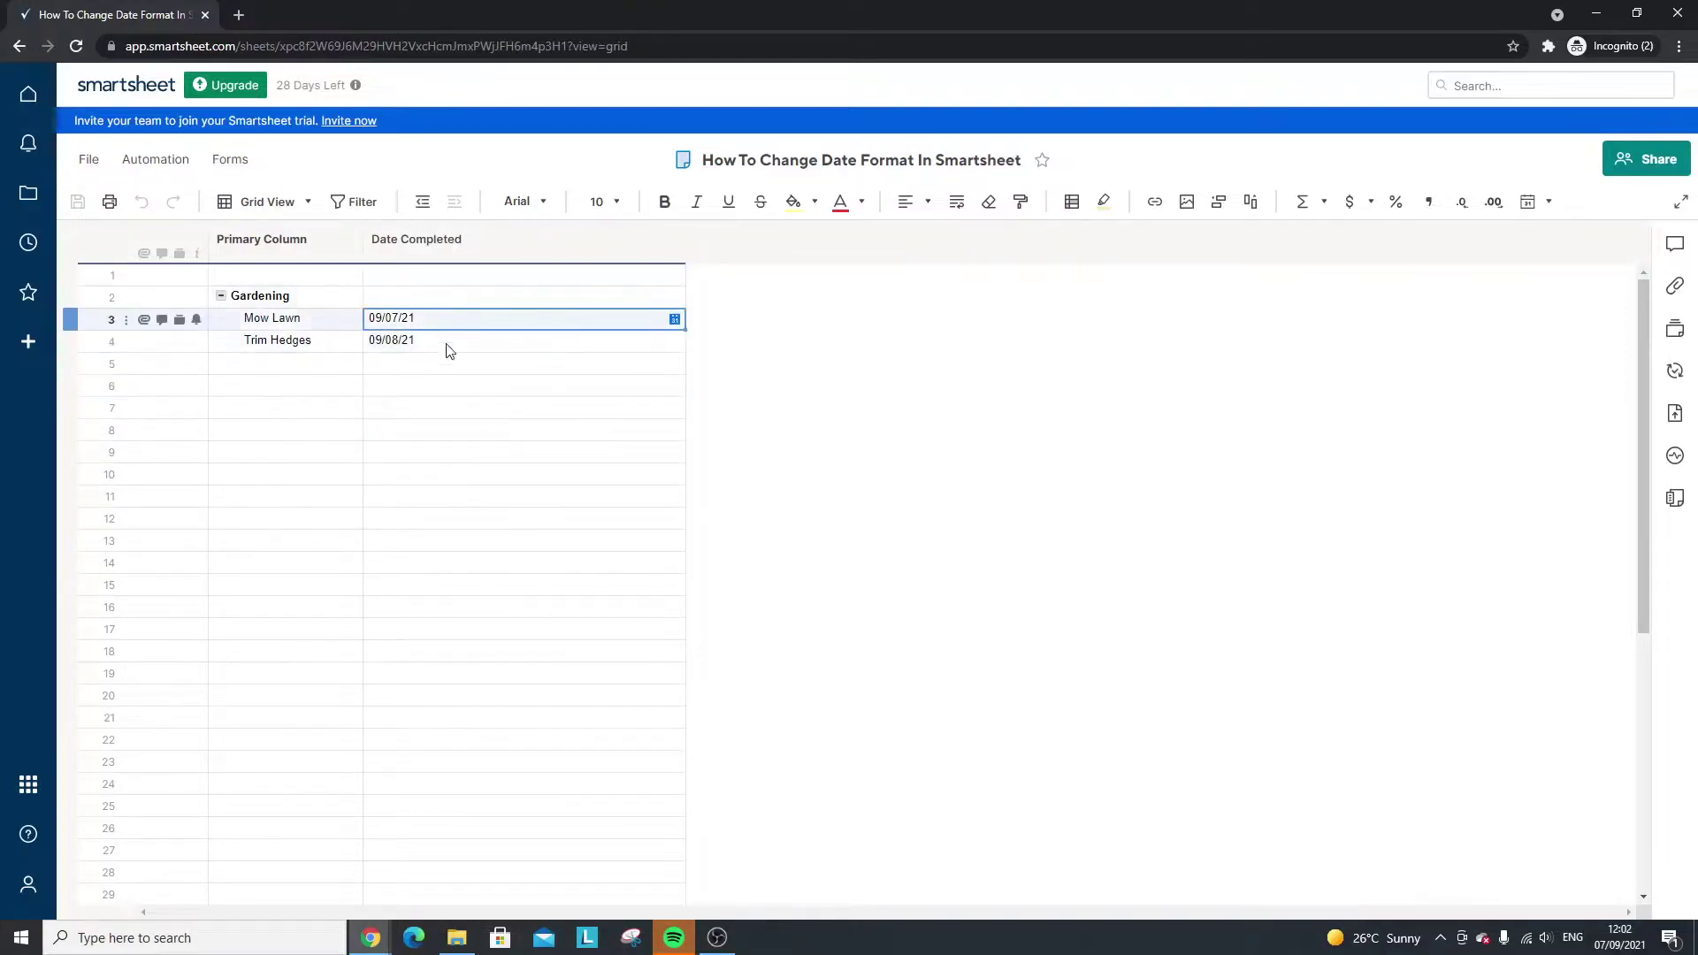
pyautogui.moveTo(459, 328); pyautogui.dragTo(475, 340)
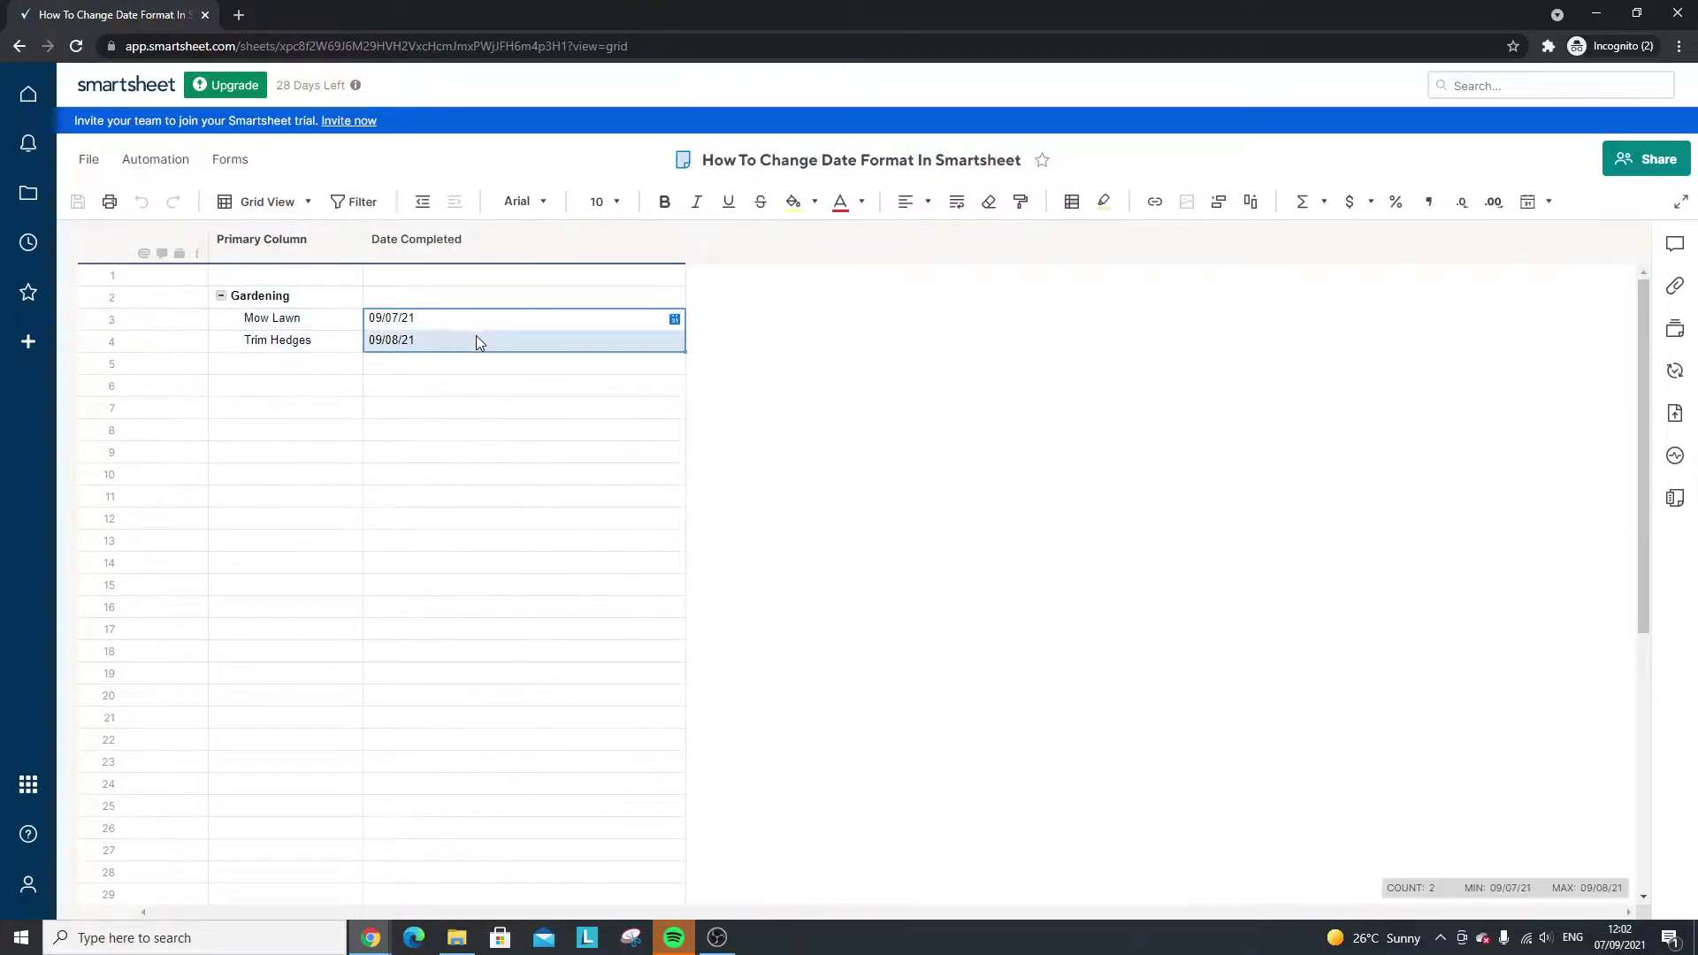
pyautogui.click(1551, 203)
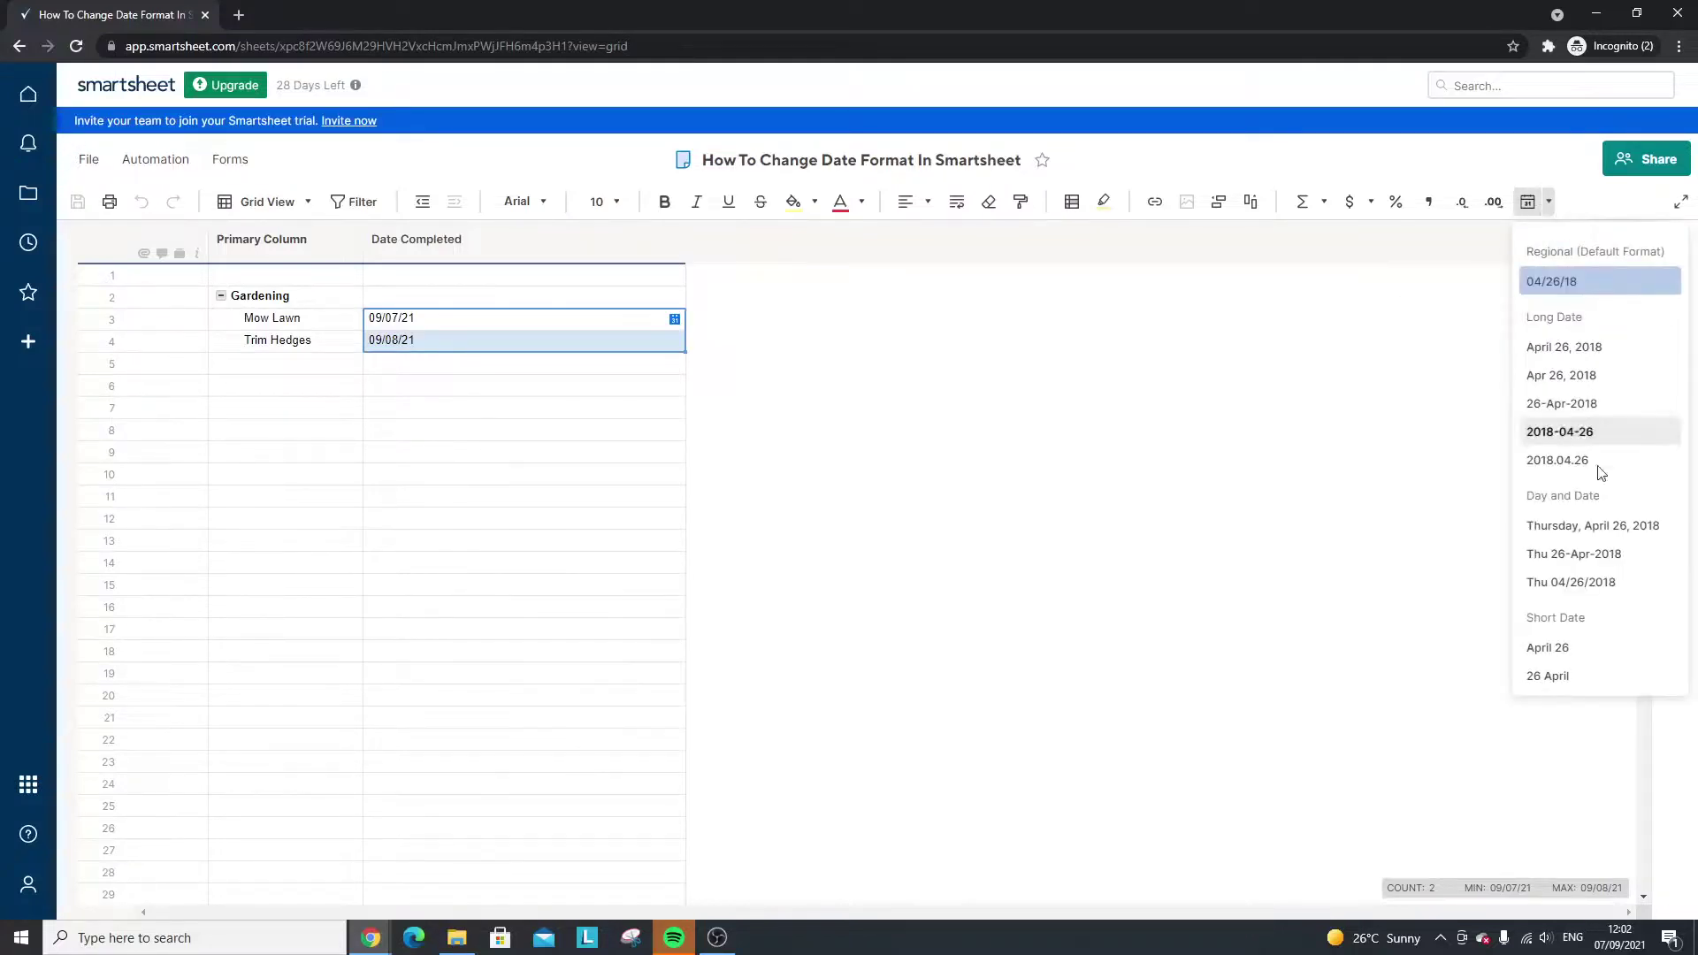
pyautogui.click(867, 552)
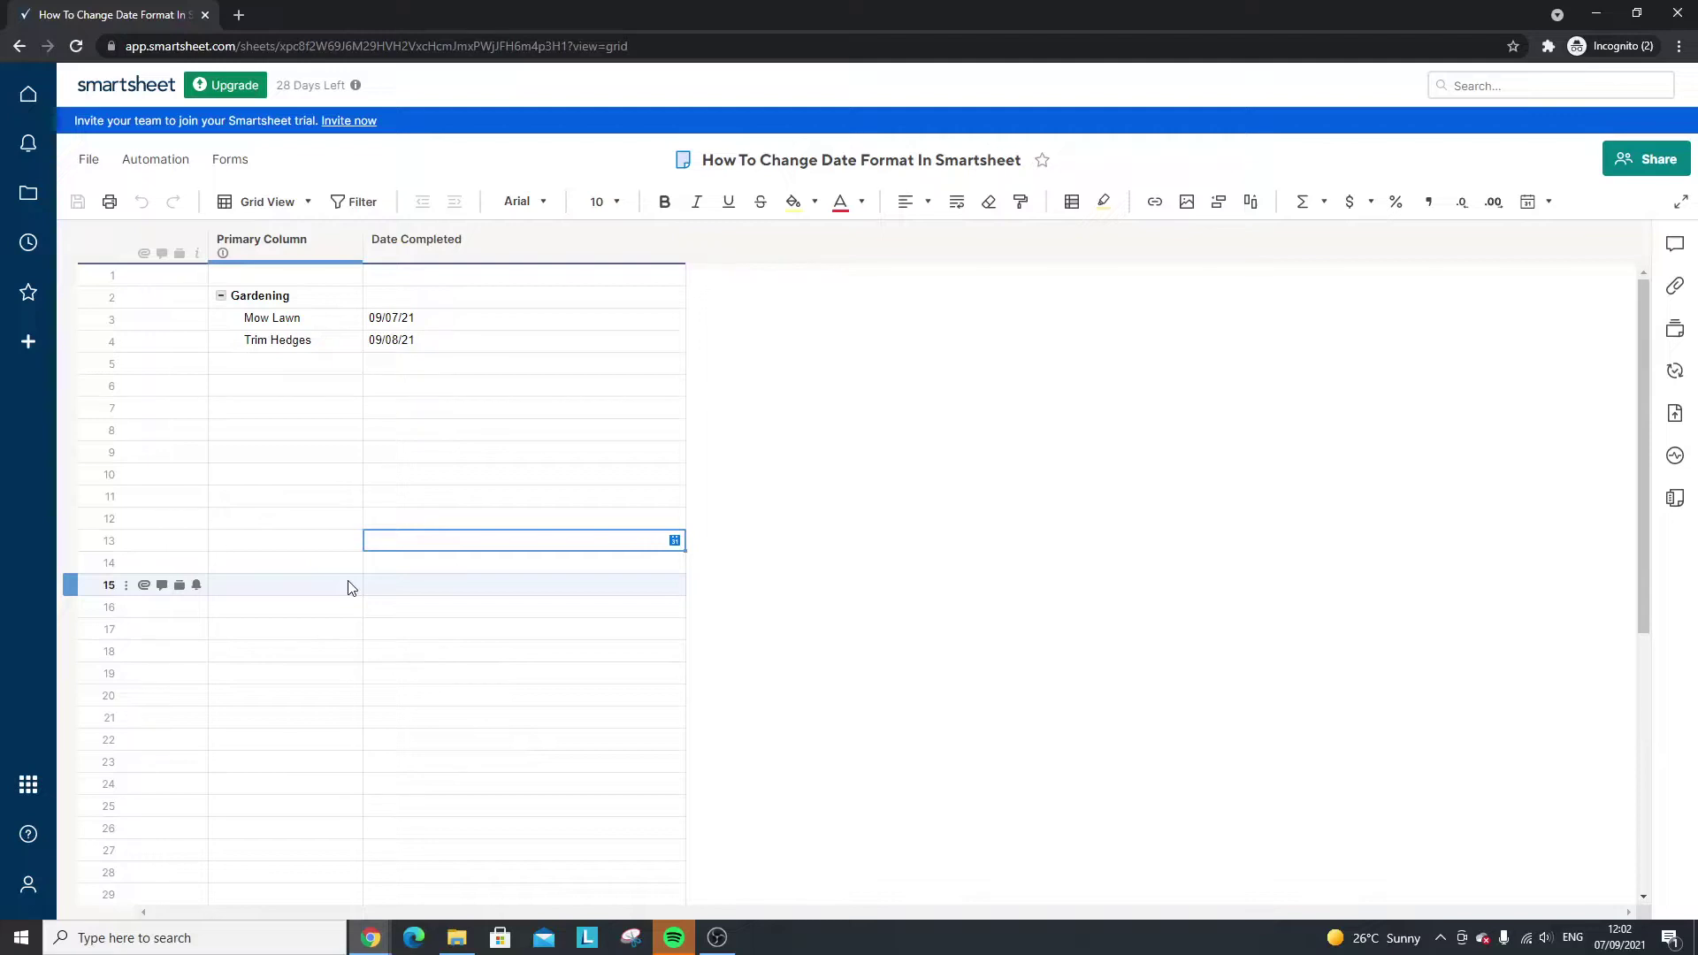
pyautogui.click(391, 451)
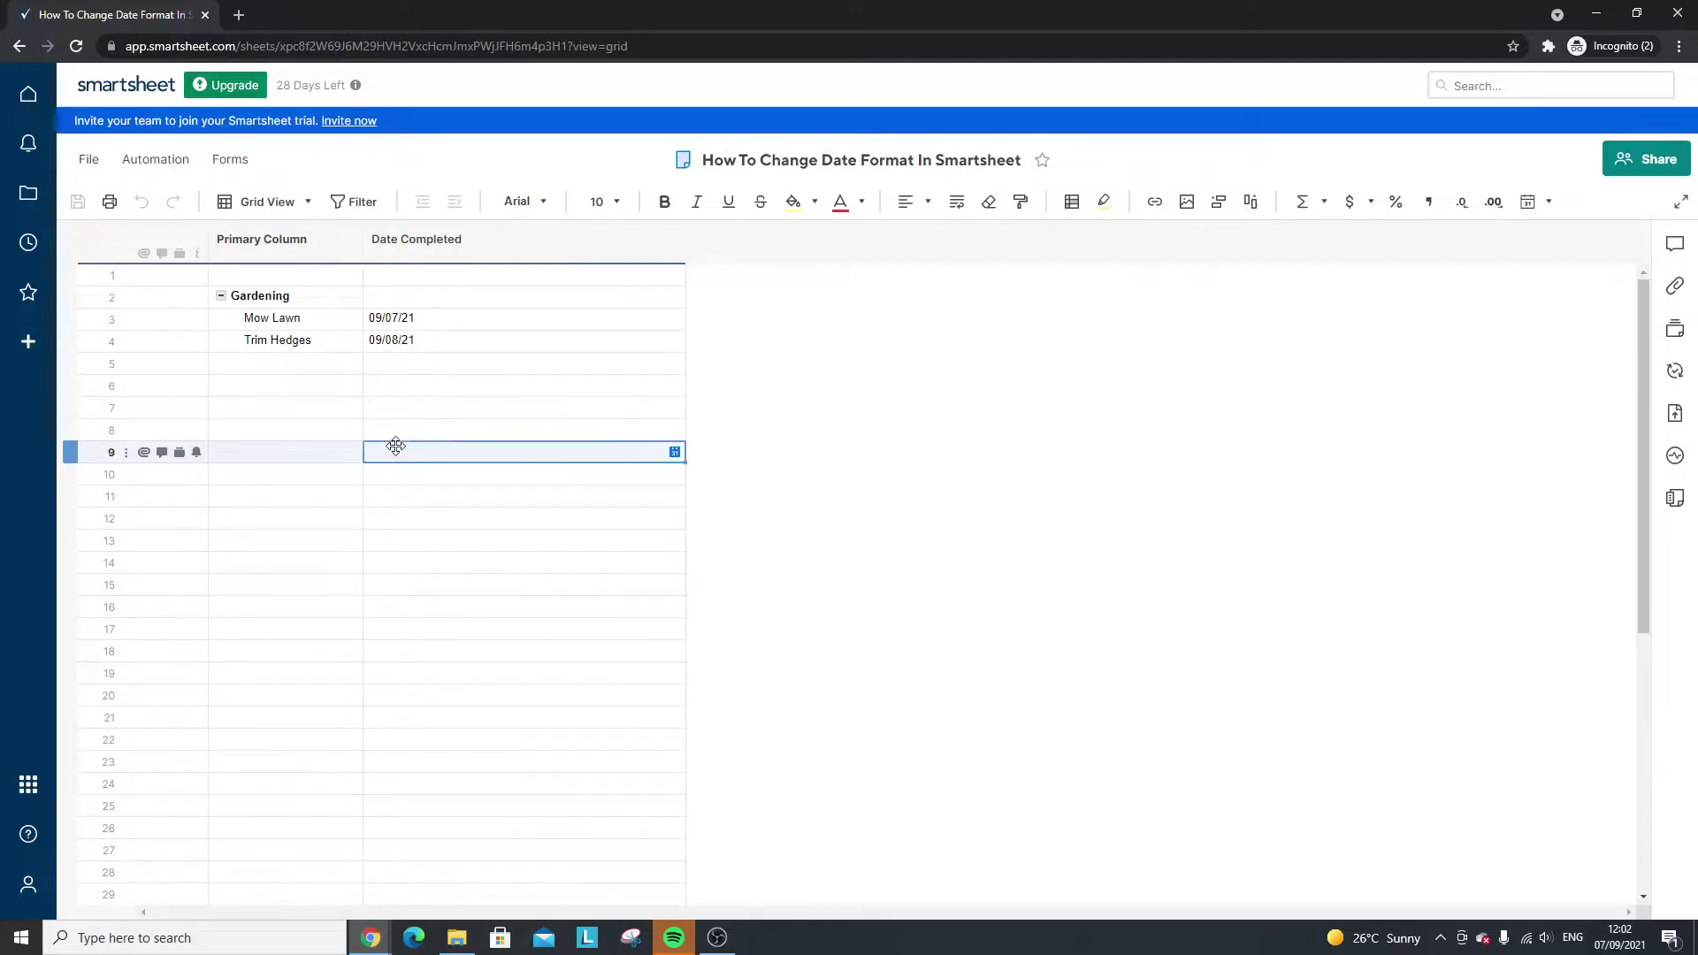
pyautogui.rightClick(416, 246)
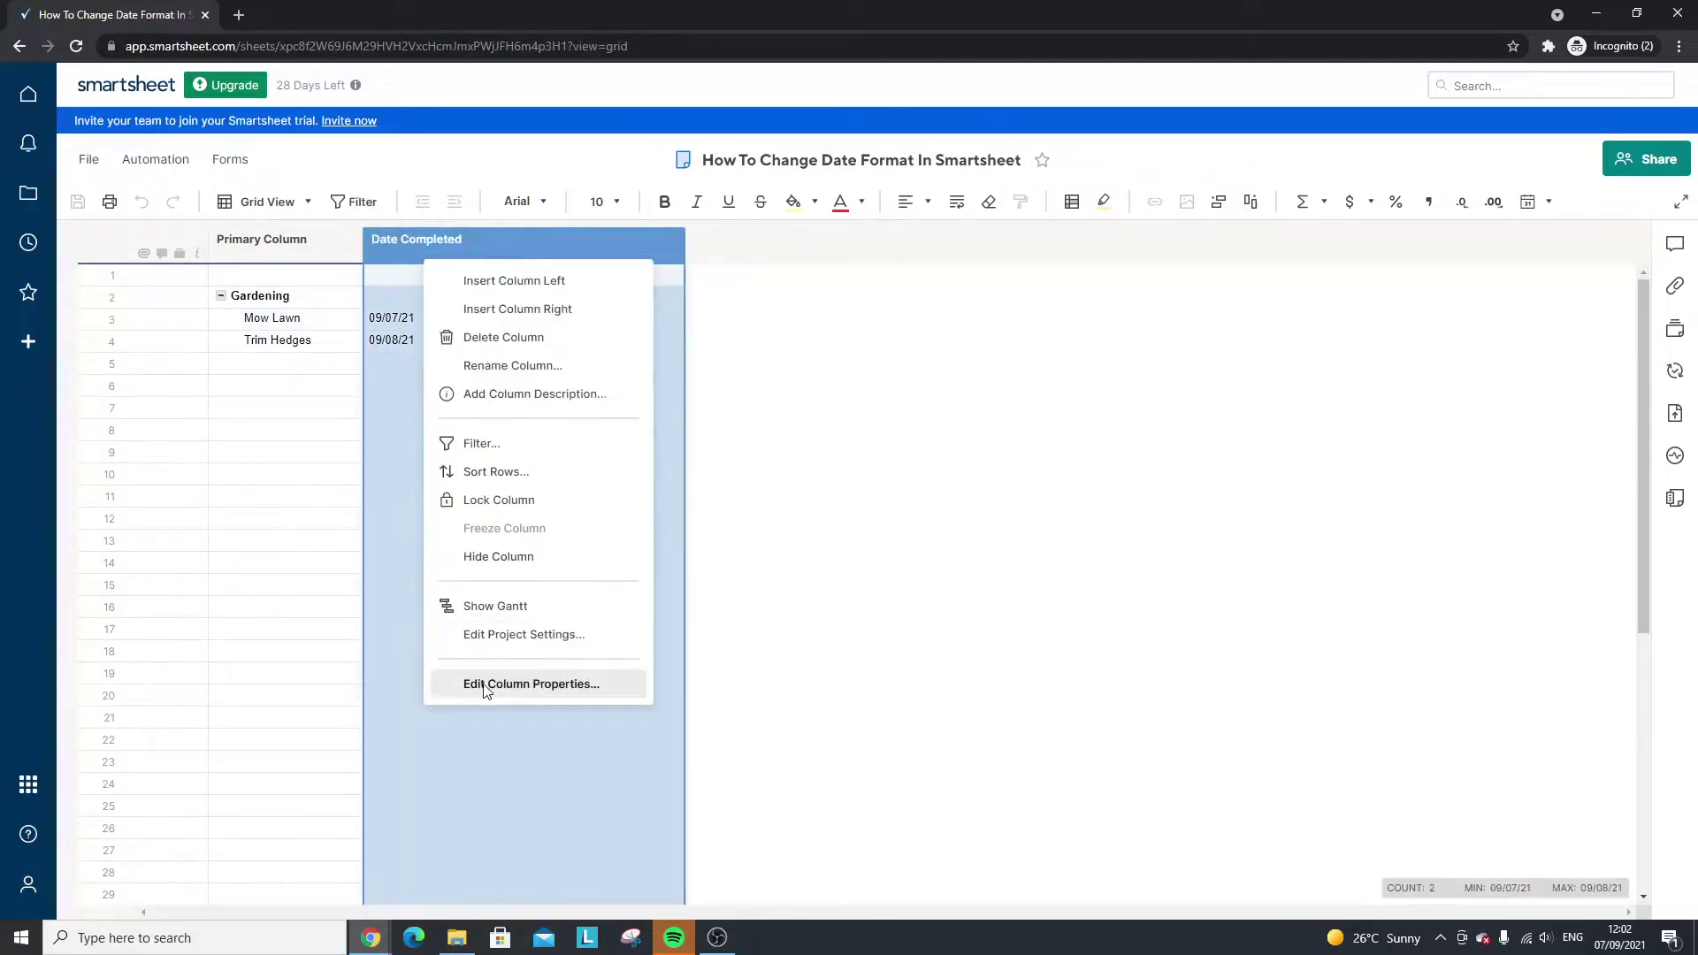
pyautogui.click(305, 443)
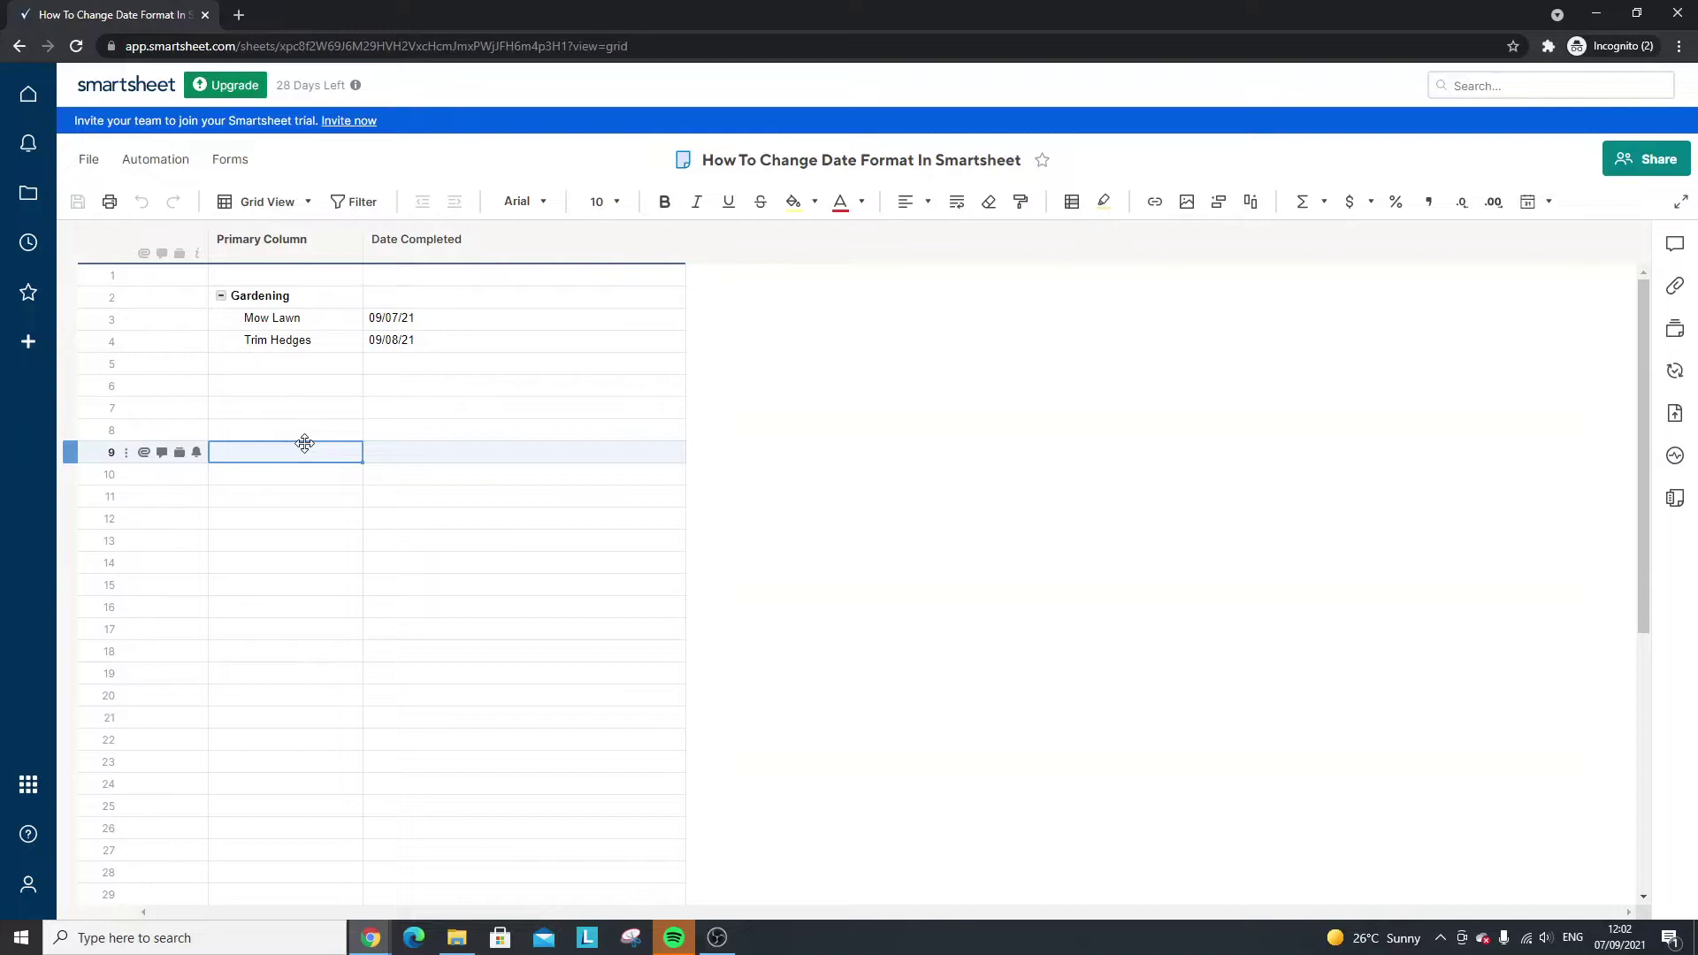